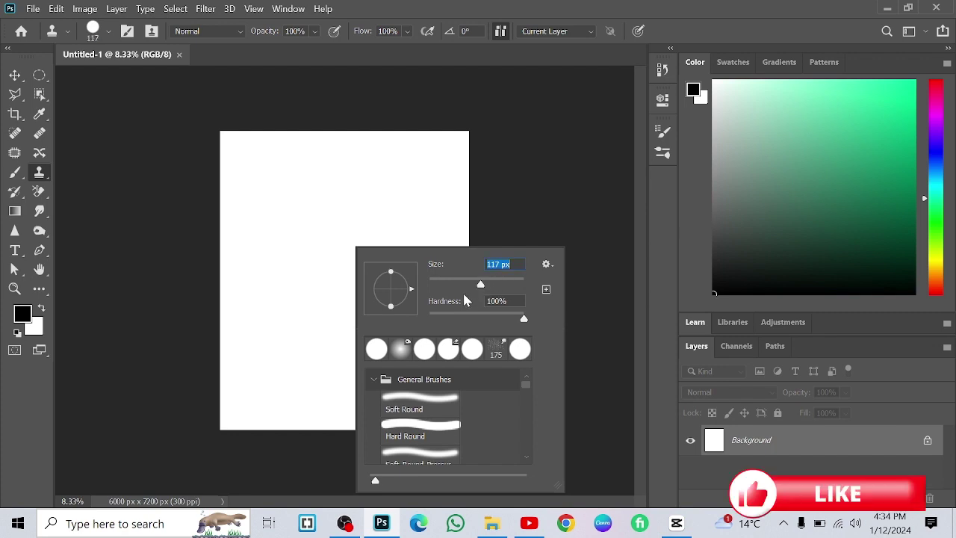
Try a soft round pressure brush preset with the Clone Stamp on the blank canvas and enlarge the brush to 400 px.
left_click(440, 413)
left_click(424, 446)
left_click(418, 422)
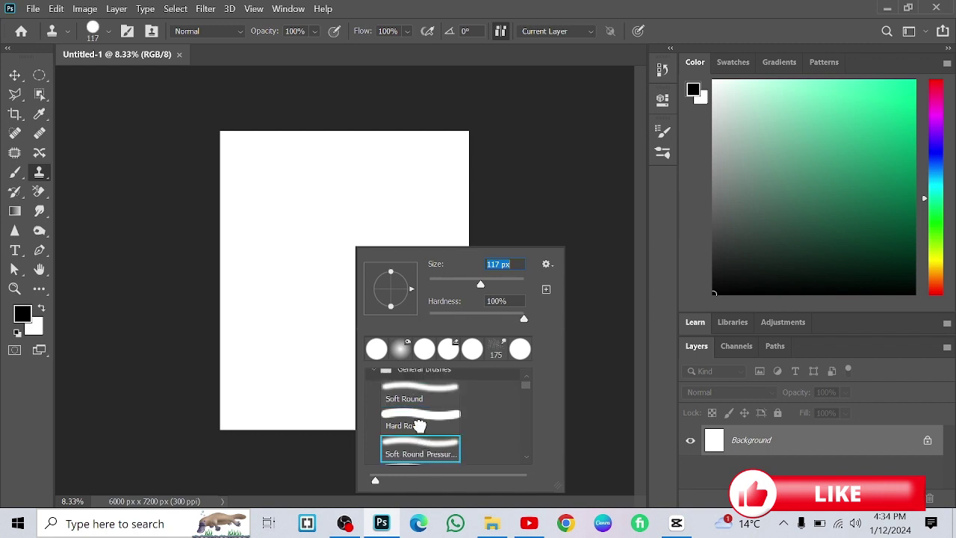
left_click(326, 267)
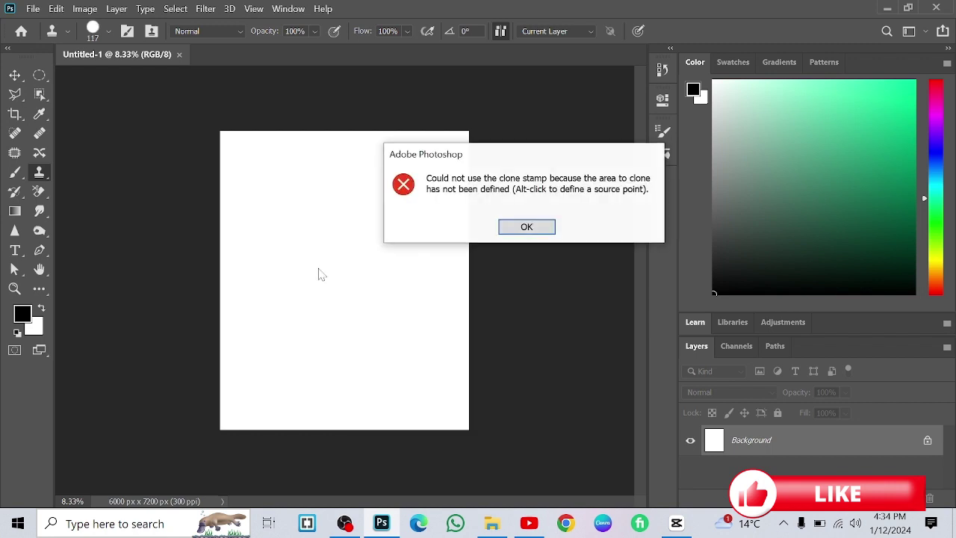
left_click(527, 228)
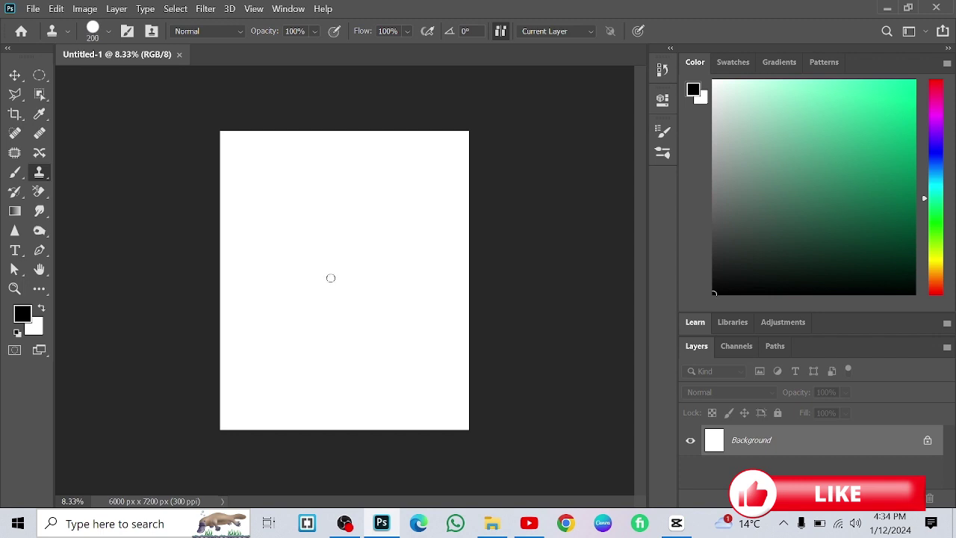
key("bracketright")
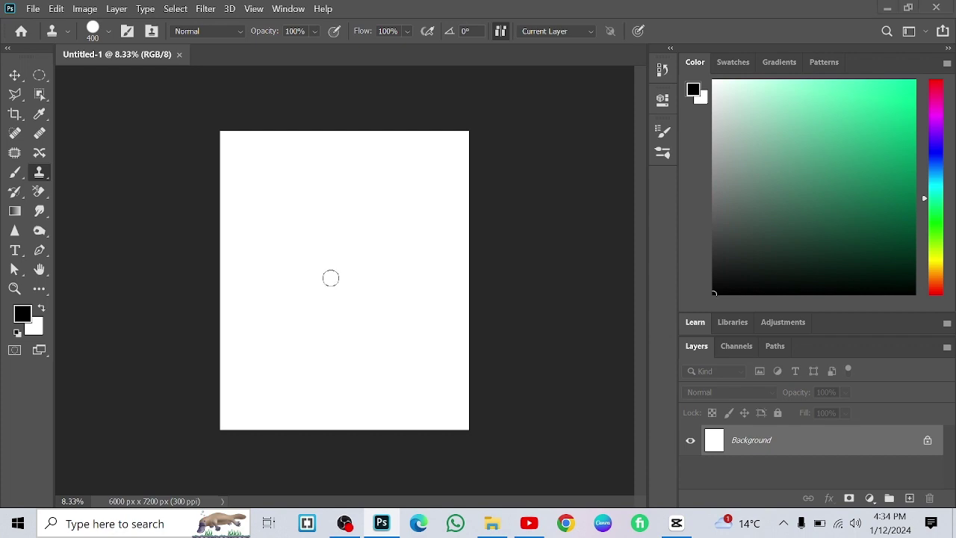
left_click(362, 293)
Open the photo of the grey cat on the wooden floor from the Downloads folder.
key("ctrl+o")
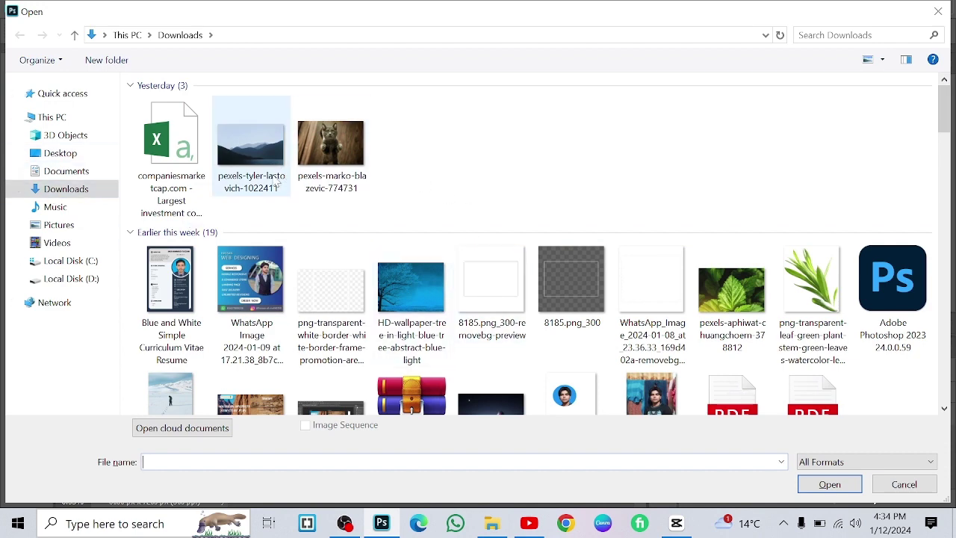
scroll(756, 332, "down", 2)
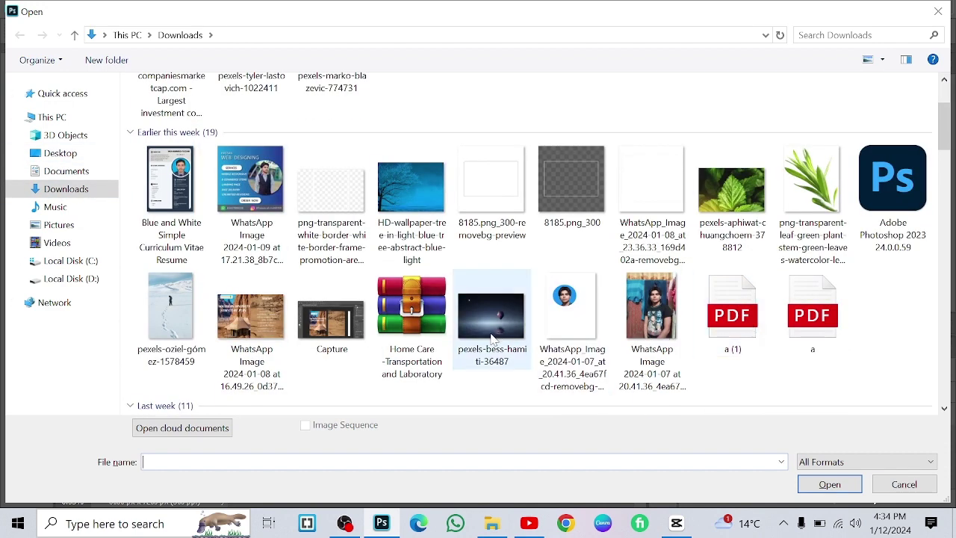
scroll(493, 328, "down", 10)
scroll(631, 327, "up", 3)
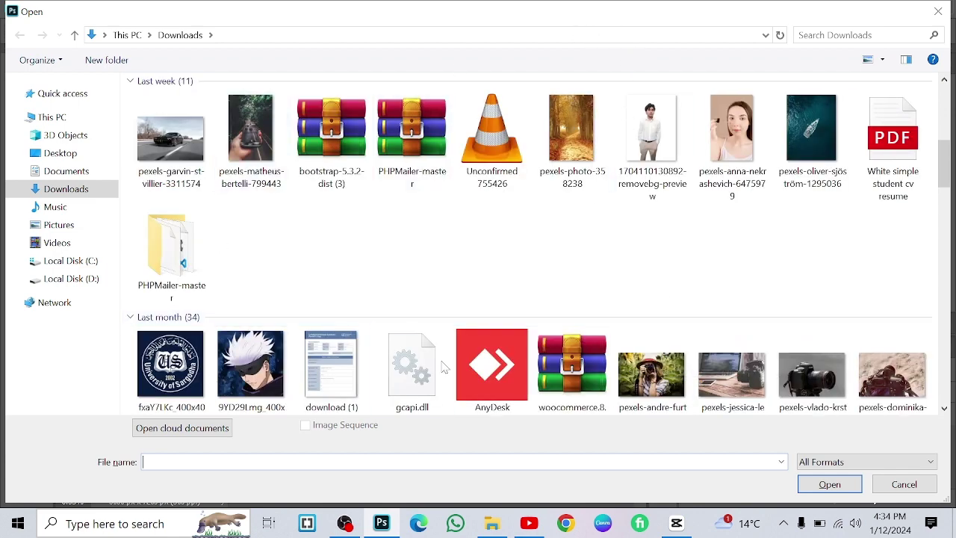
scroll(420, 315, "down", 5)
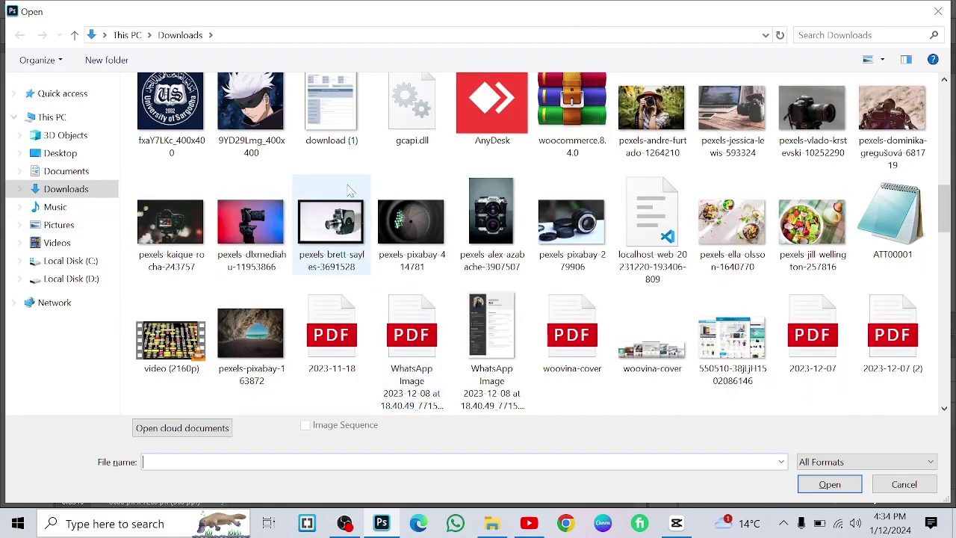
scroll(672, 149, "up", 4)
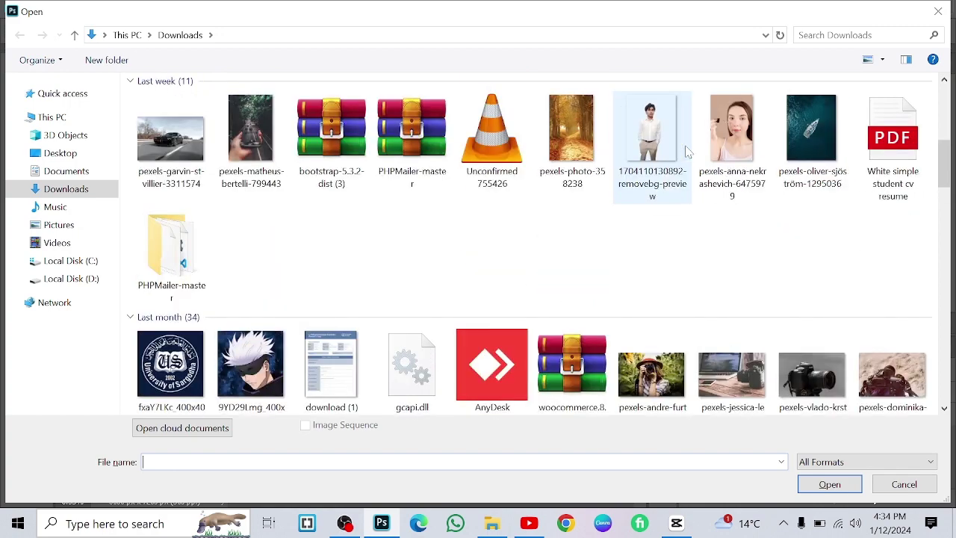
scroll(687, 152, "up", 5)
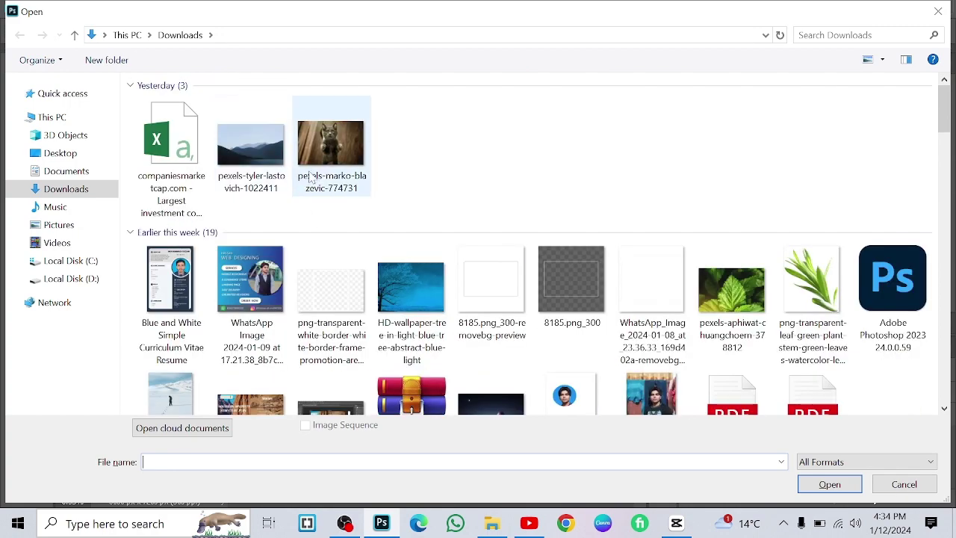
double_click(301, 151)
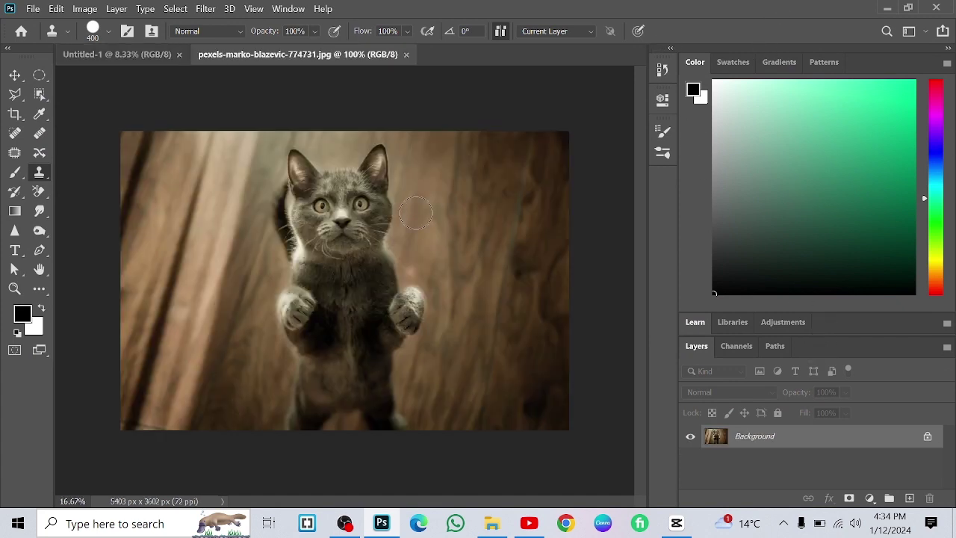
Choose the Clone Stamp tool and try stamping on the cat's face without defining a source point.
right_click(41, 174)
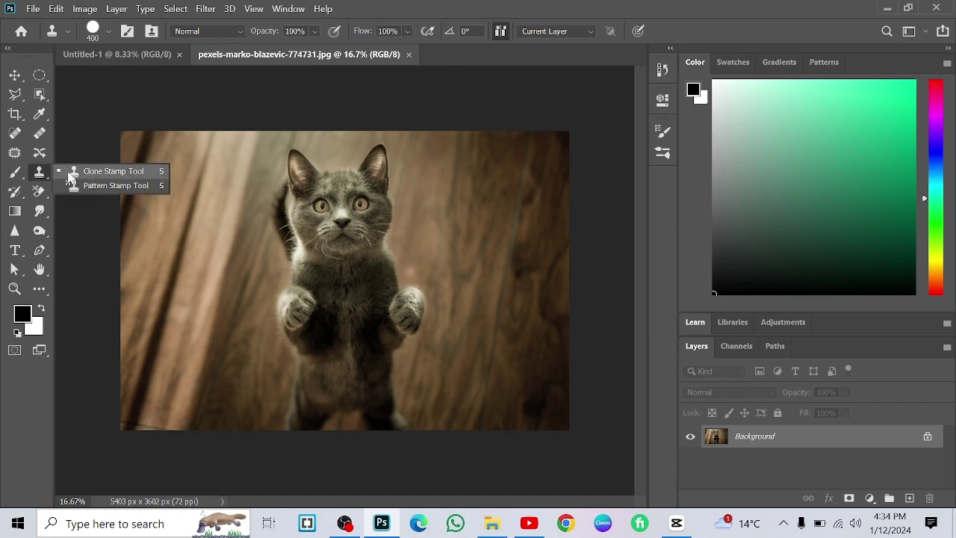
left_click(130, 177)
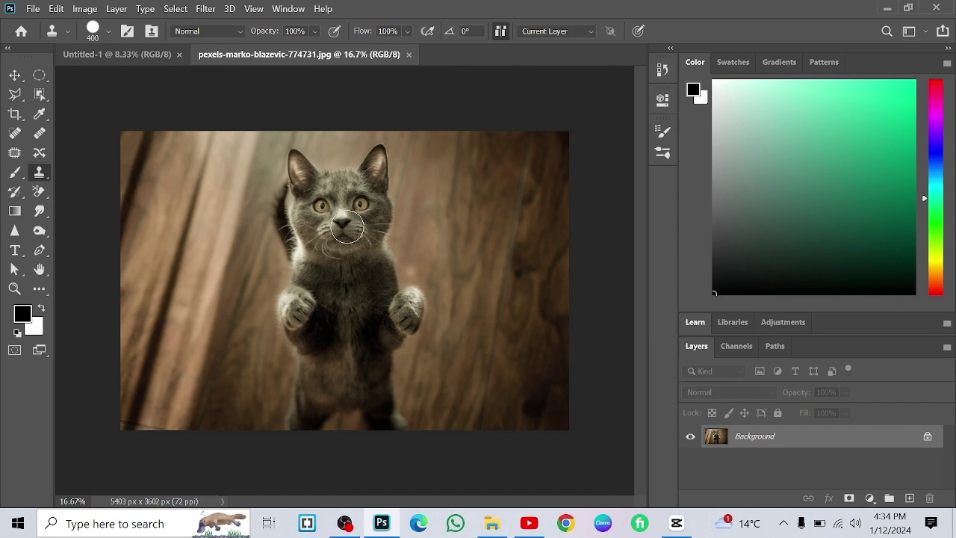
left_click(347, 228)
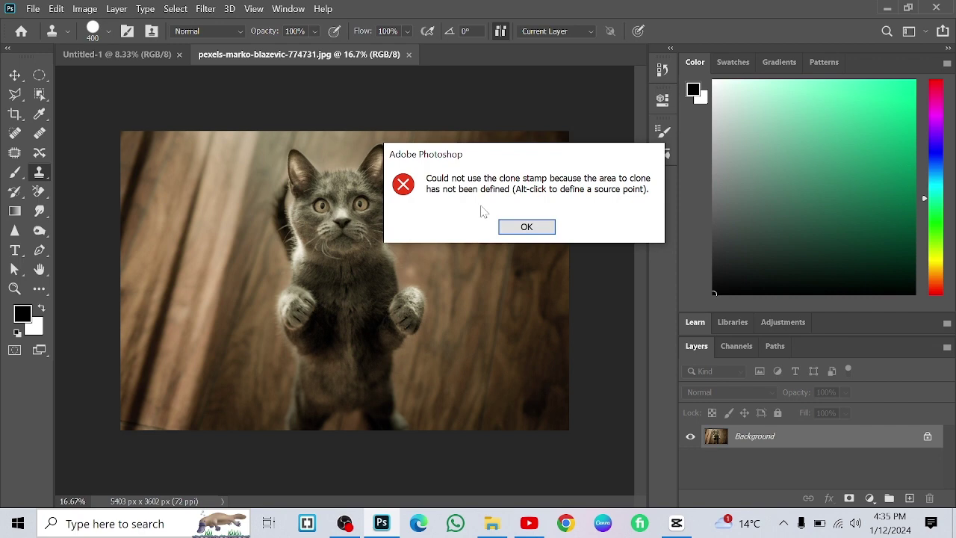
left_click(551, 226)
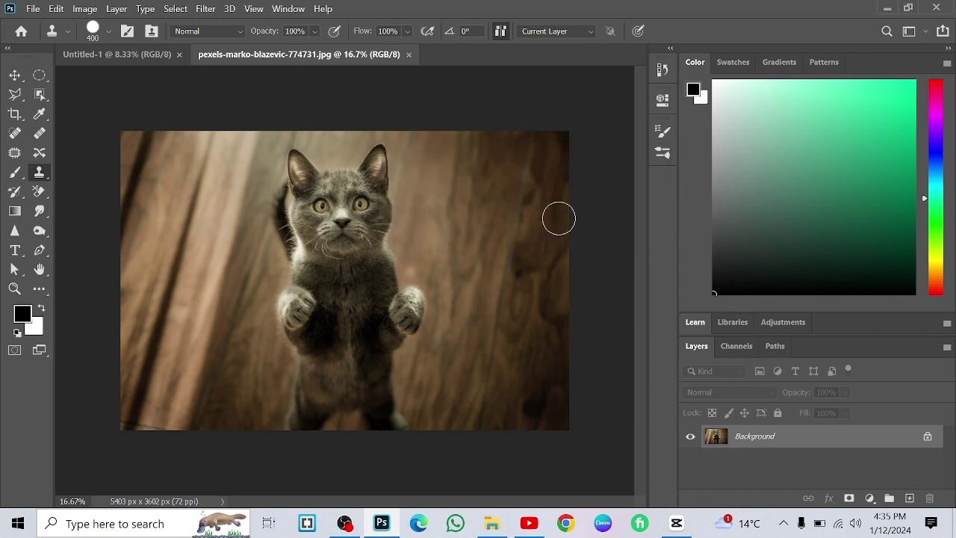
Define the cat's face as the clone source and stamp several dabs over the wooden background beside the cat.
left_click(337, 206, "alt")
left_click(336, 205)
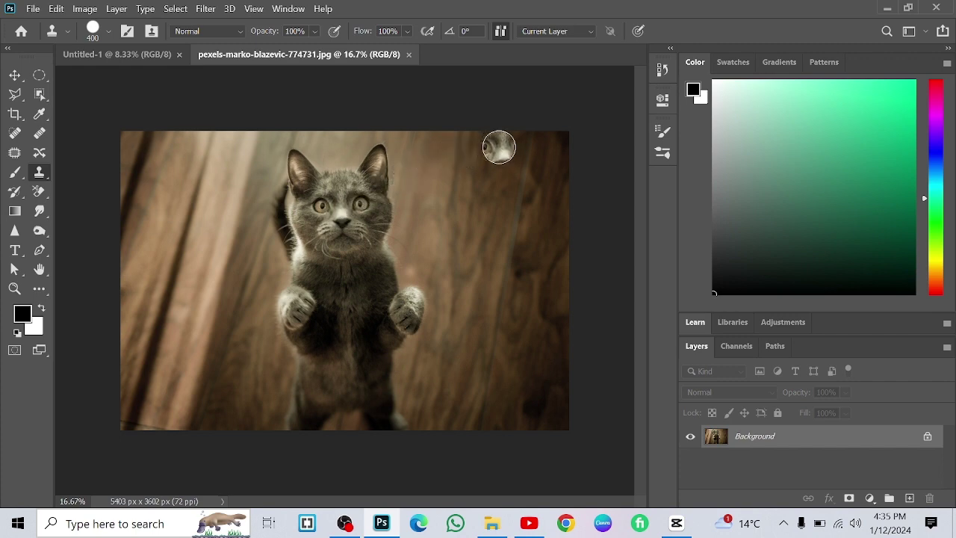
left_click_drag(516, 186, 512, 263)
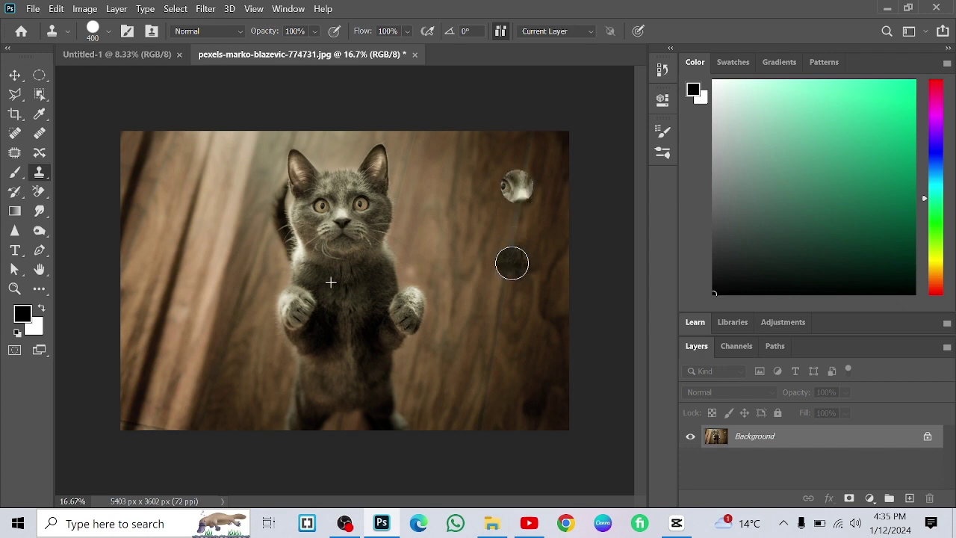
left_click(457, 205)
left_click(462, 270)
left_click(453, 302)
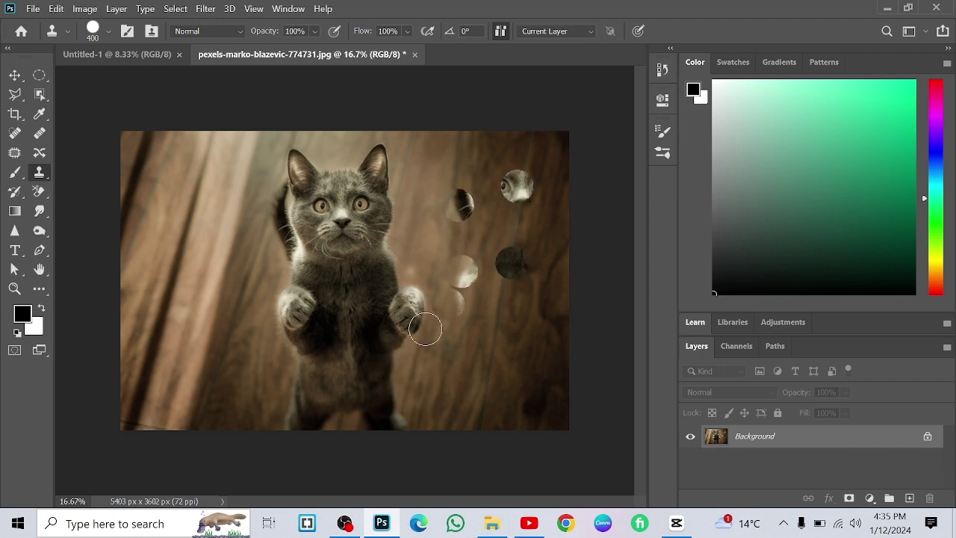
Undo all the clone stamp dabs on the cat photo.
key("ctrl+z")
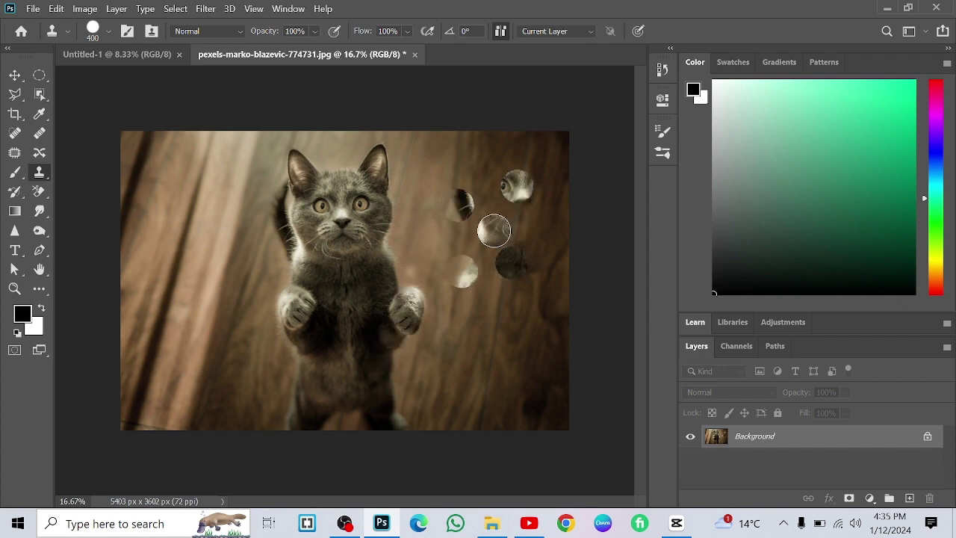
key("ctrl+z")
key("ctrl+z")
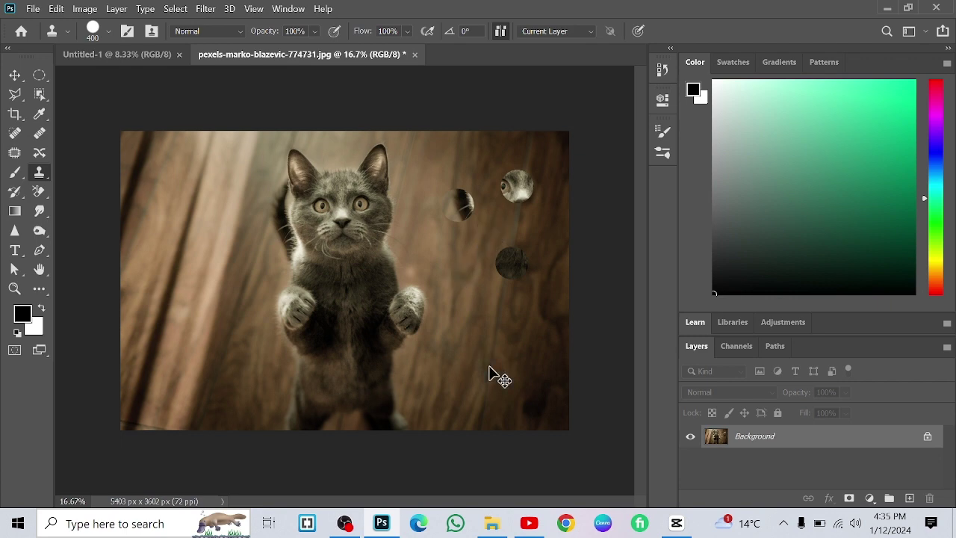
key("ctrl+z")
key("ctrl+z")
key("ctrl+z")
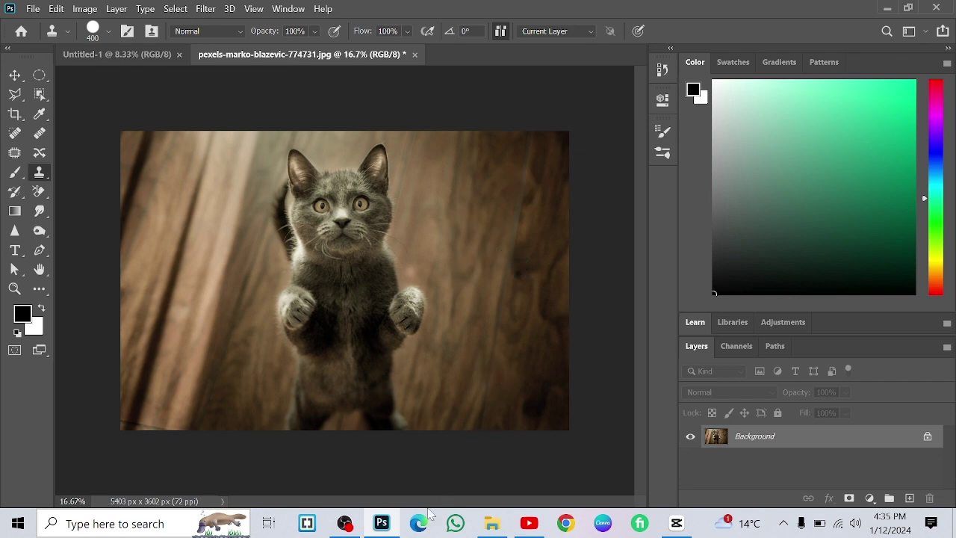
Switch to Chrome, go to pexels.com and search for "snow" photos.
left_click(566, 521)
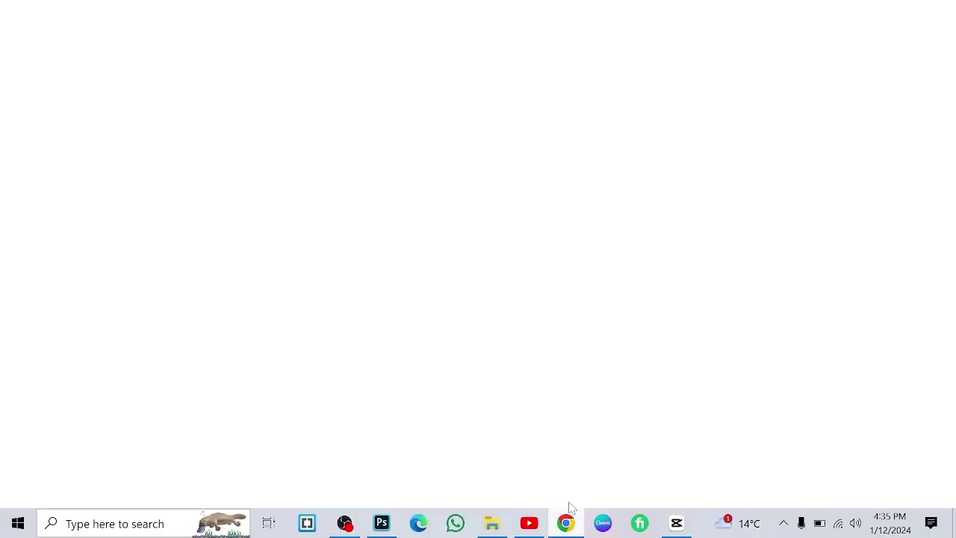
type("pexels.com")
key("Return")
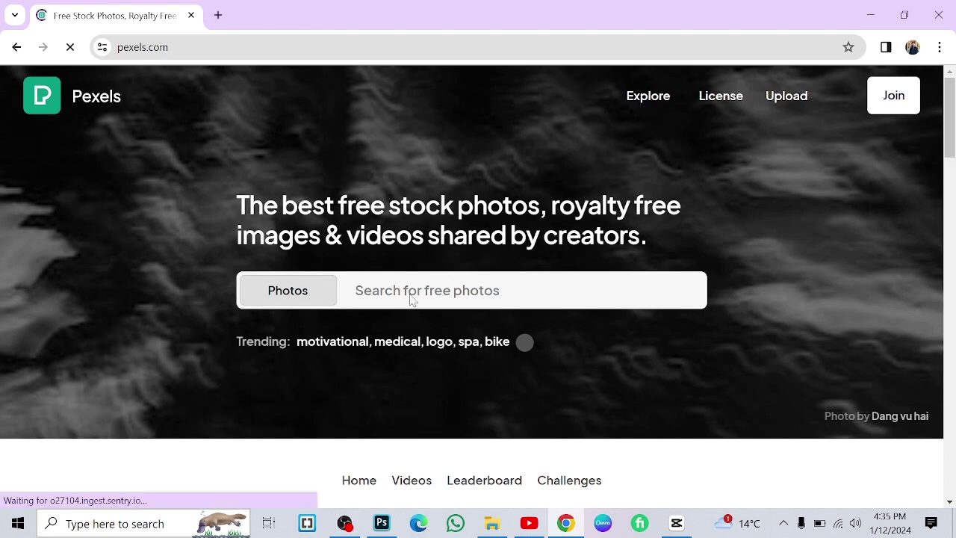
type("snow")
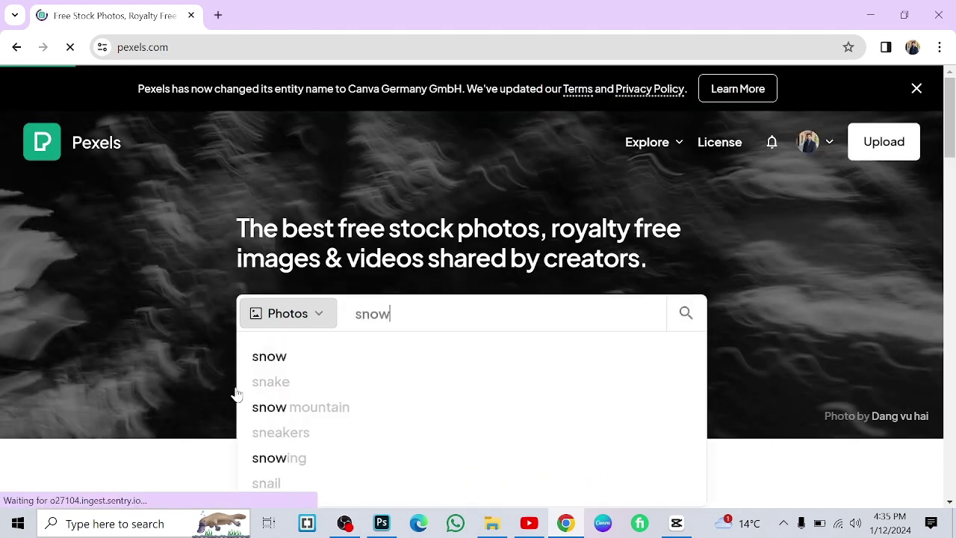
key("Return")
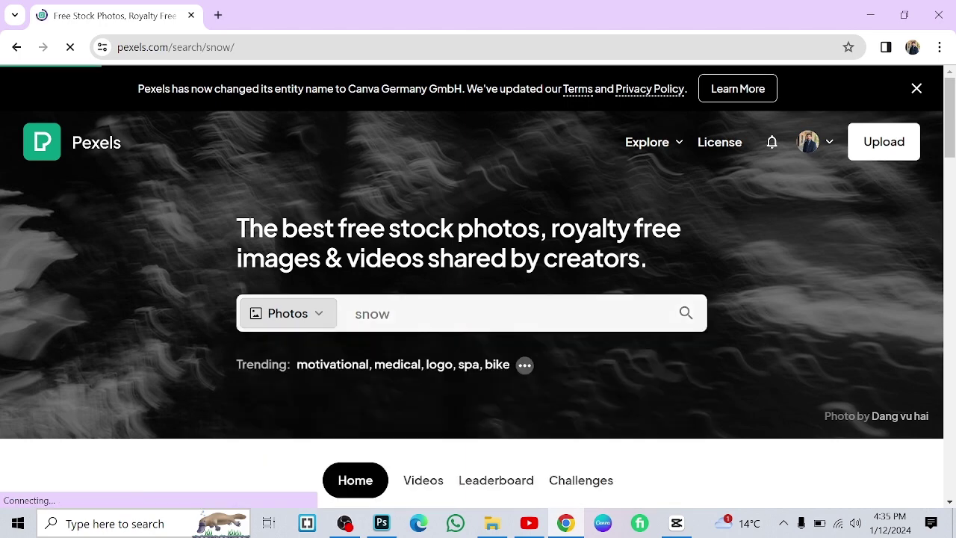
Download the photo of a man standing on a snowy plain with a trail of footprints from the search results.
scroll(257, 338, "down", 5)
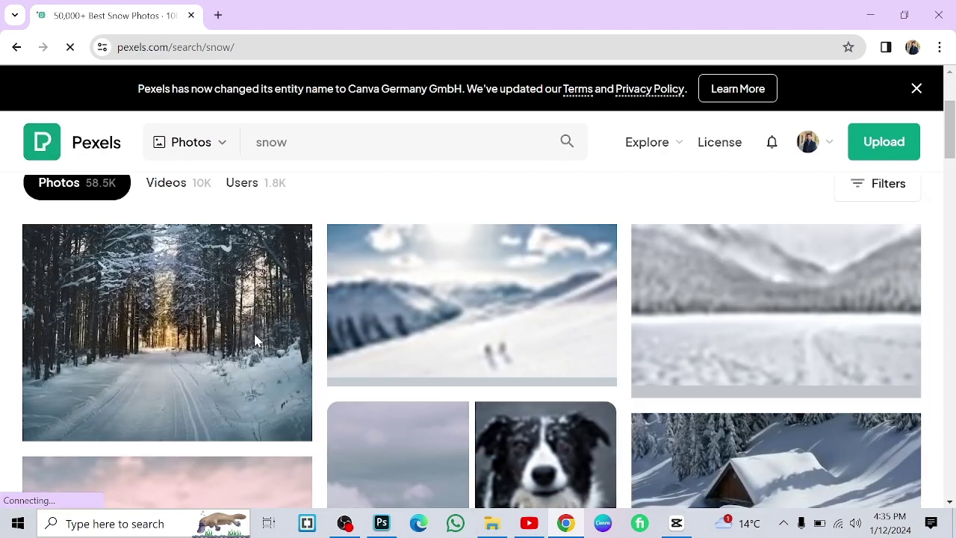
scroll(257, 337, "down", 10)
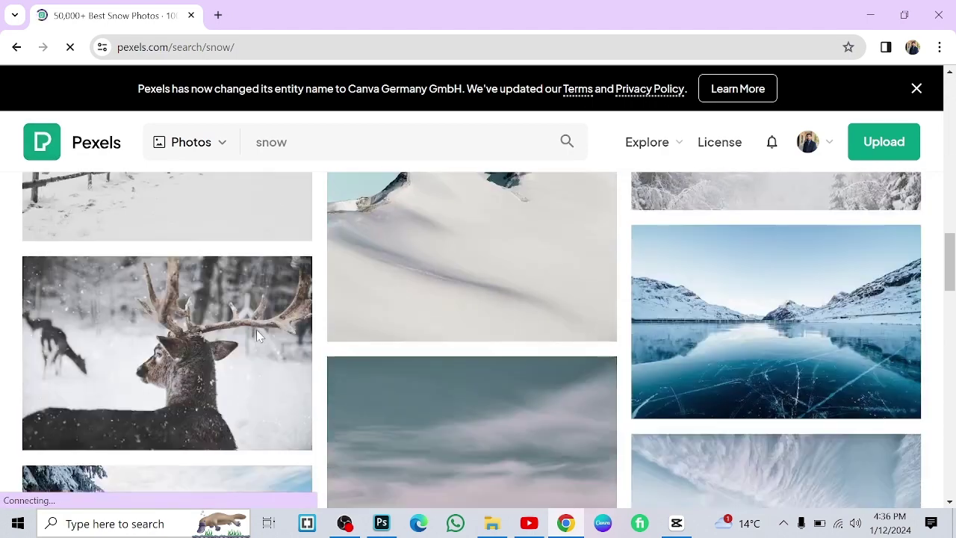
scroll(256, 337, "down", 10)
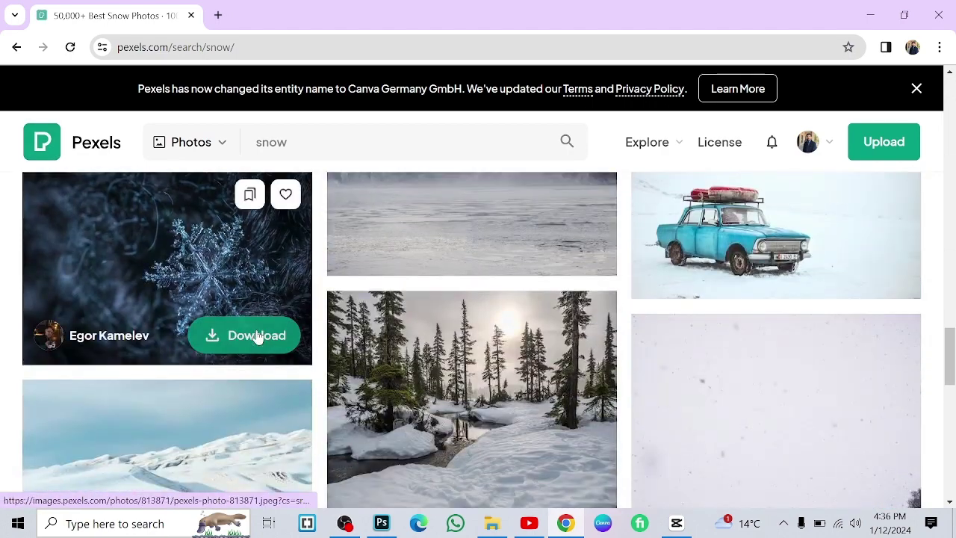
scroll(257, 337, "down", 3)
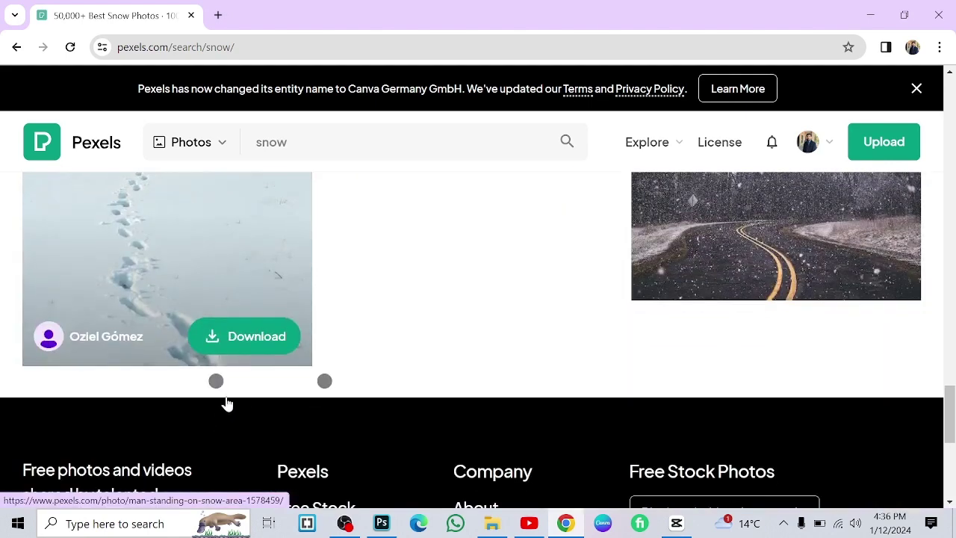
left_click(262, 336)
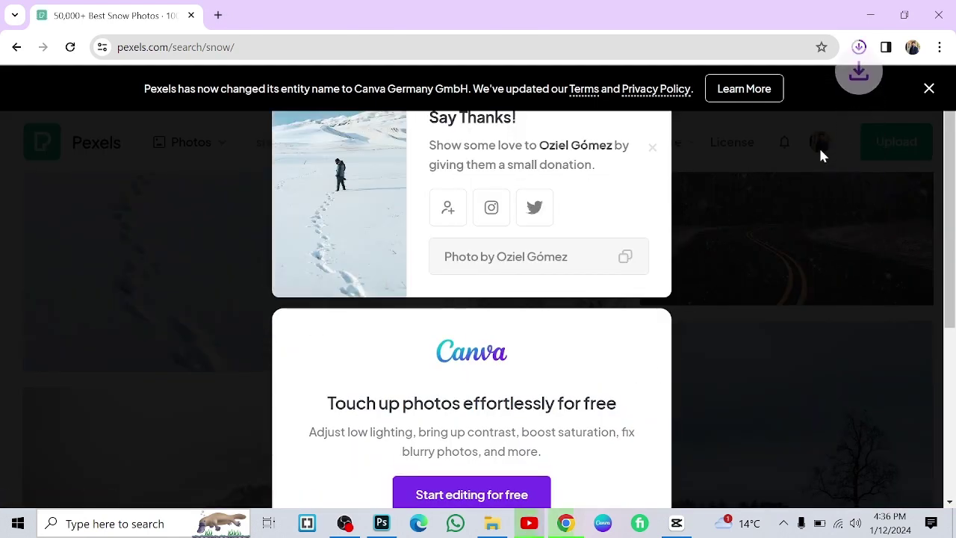
Return to Photoshop and open the newly downloaded snow photo from the Downloads folder.
key("alt+Tab")
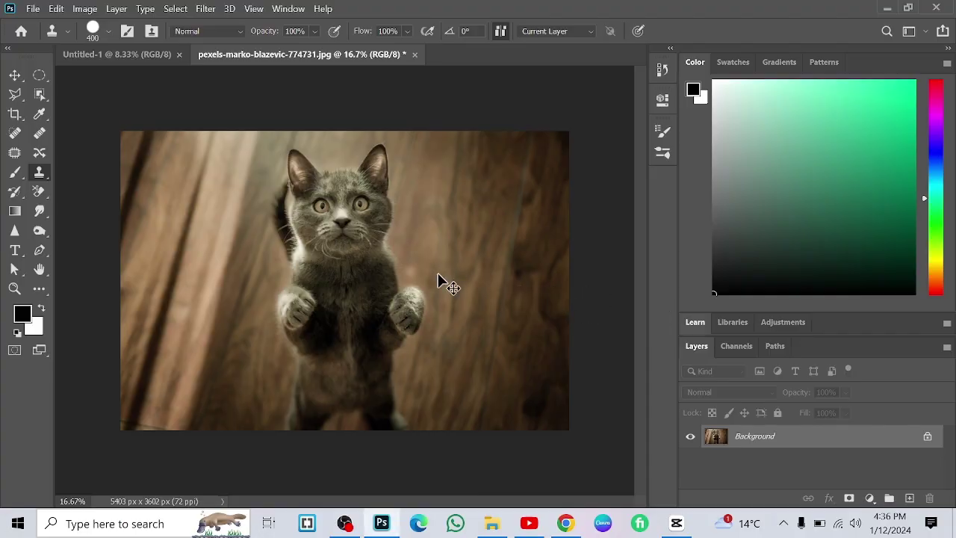
key("ctrl+o")
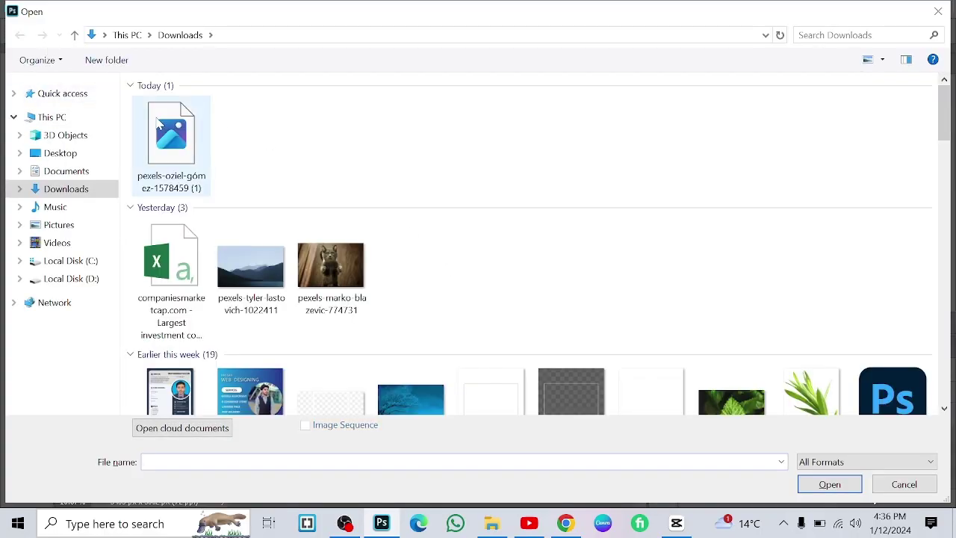
double_click(158, 126)
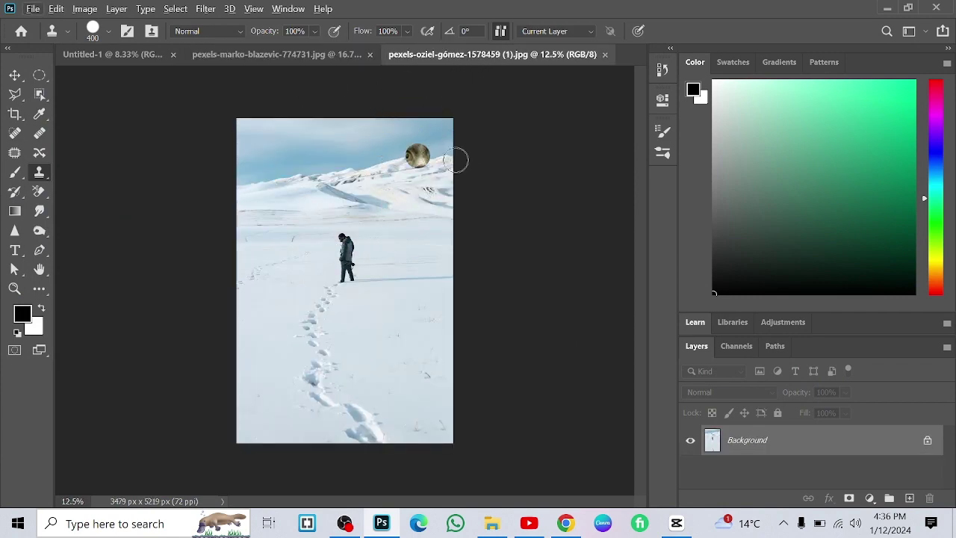
left_click(693, 527)
left_click(668, 479)
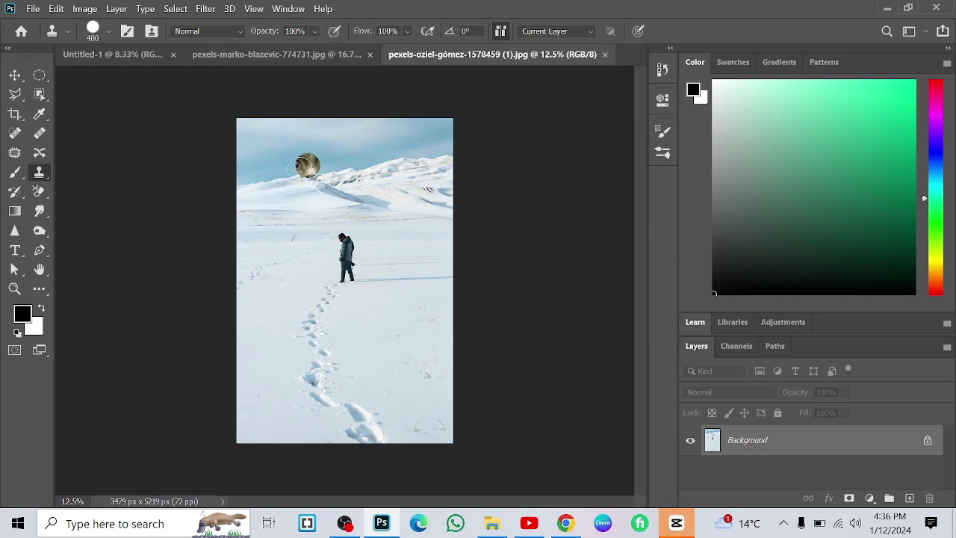
Close the cat photo without saving its changes.
left_click(368, 58)
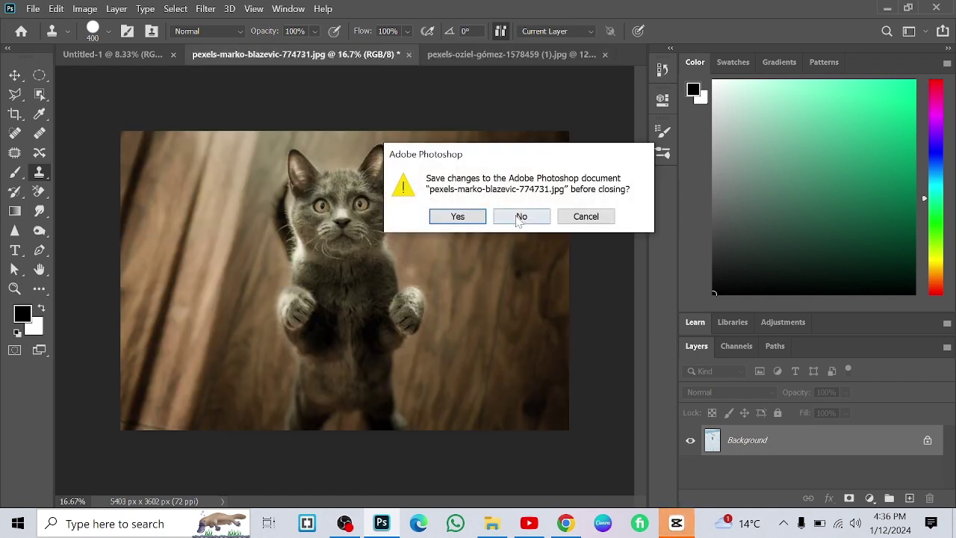
left_click(520, 216)
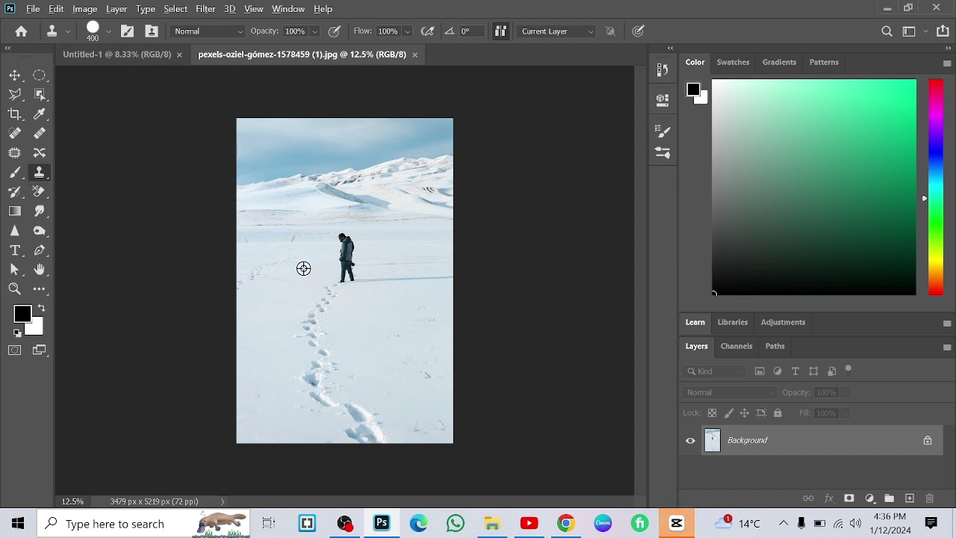
Reduce the Clone Stamp brush to 250 px, sample the footprints midway along the trail and clone them onto the snow beside the man's feet.
scroll(303, 267, "up", 3)
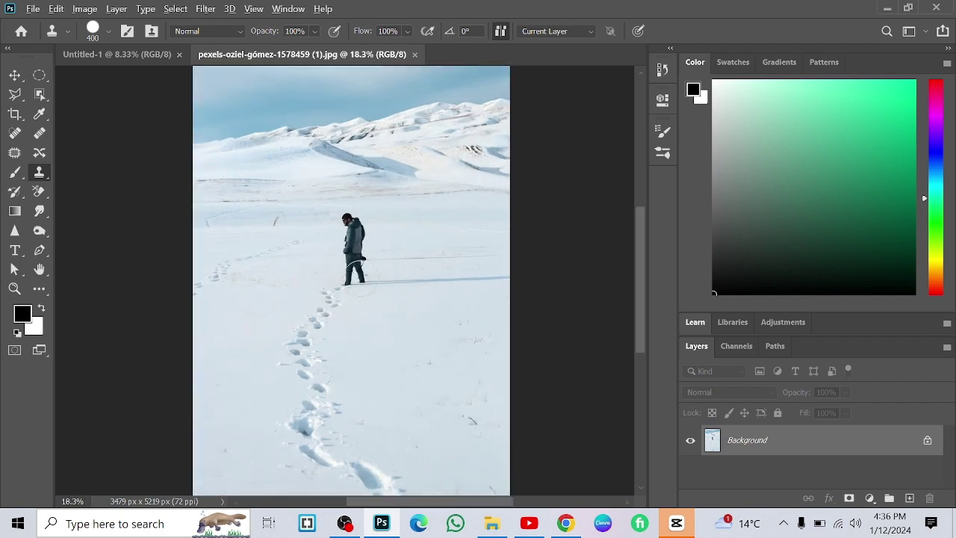
scroll(361, 271, "down", 1)
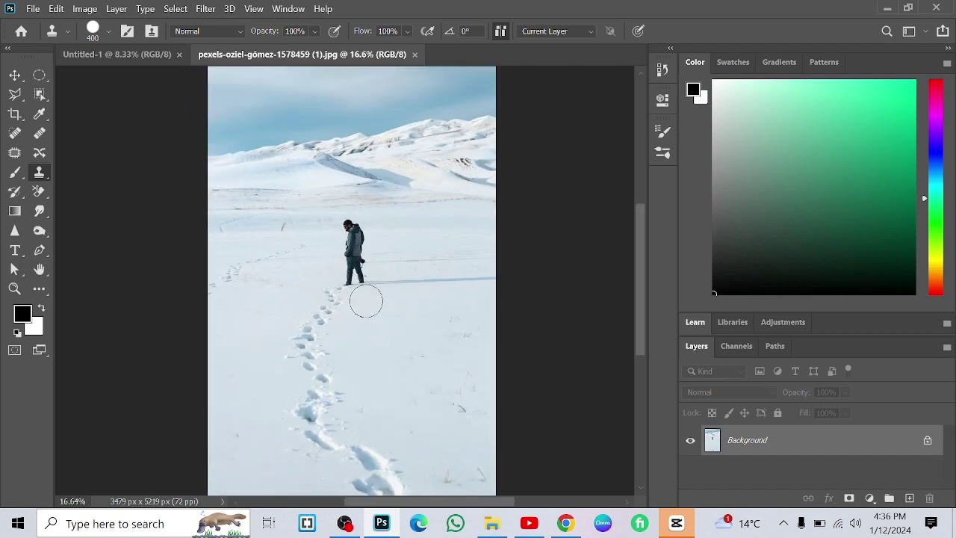
scroll(405, 309, "up", 2)
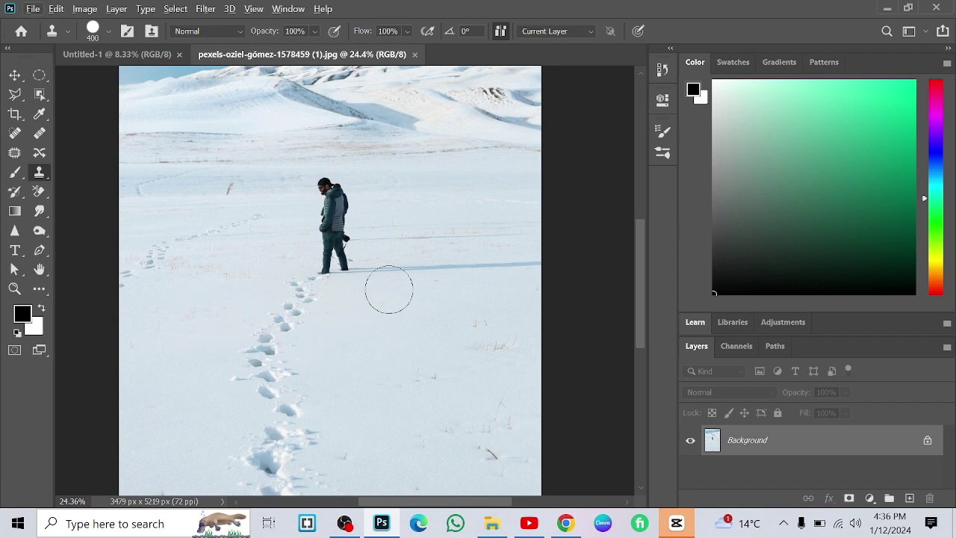
scroll(388, 313, "up", 4)
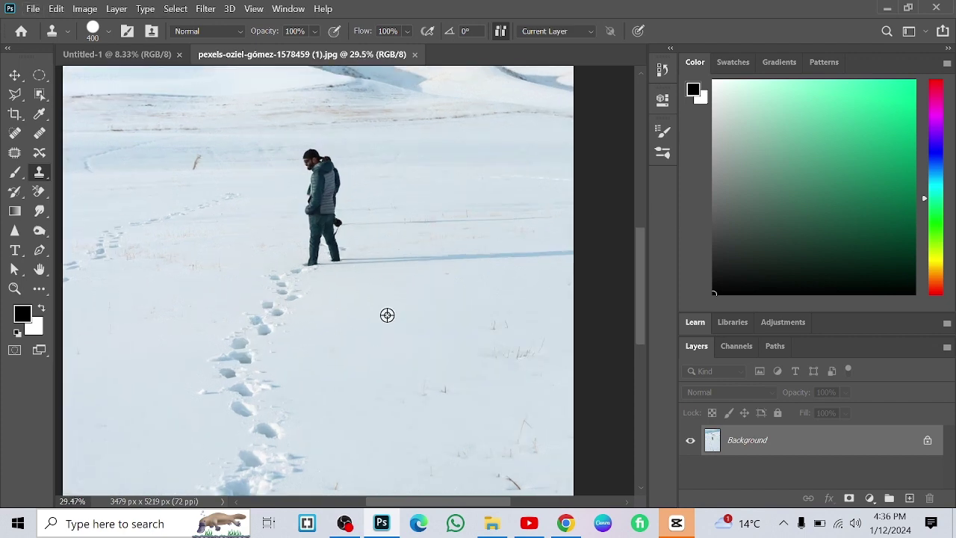
scroll(357, 336, "left", 5)
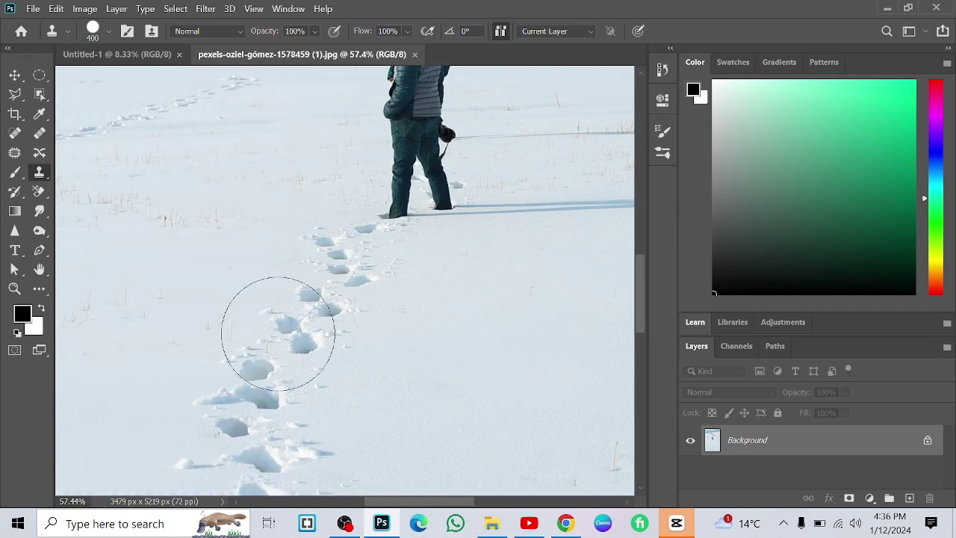
key("bracketleft")
key("bracketleft")
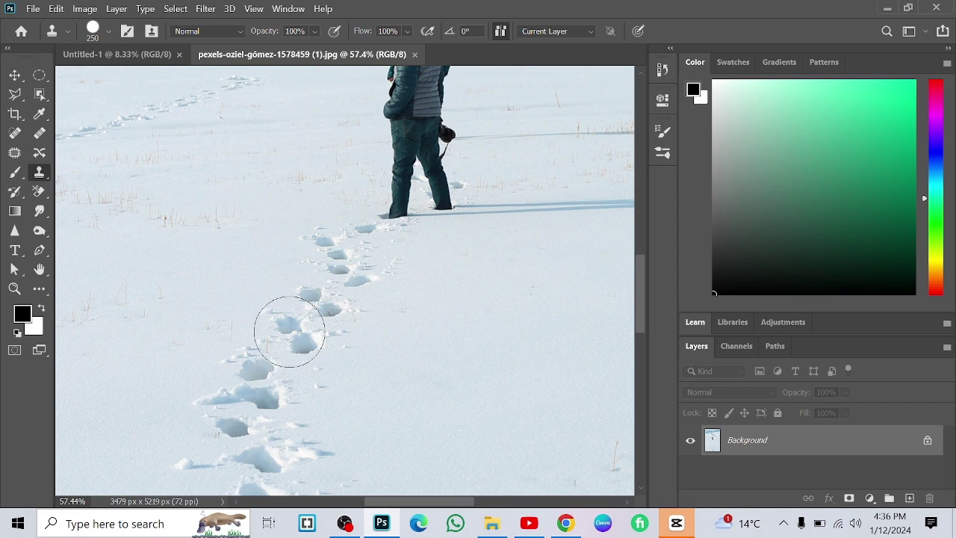
left_click(290, 331)
left_click(535, 224)
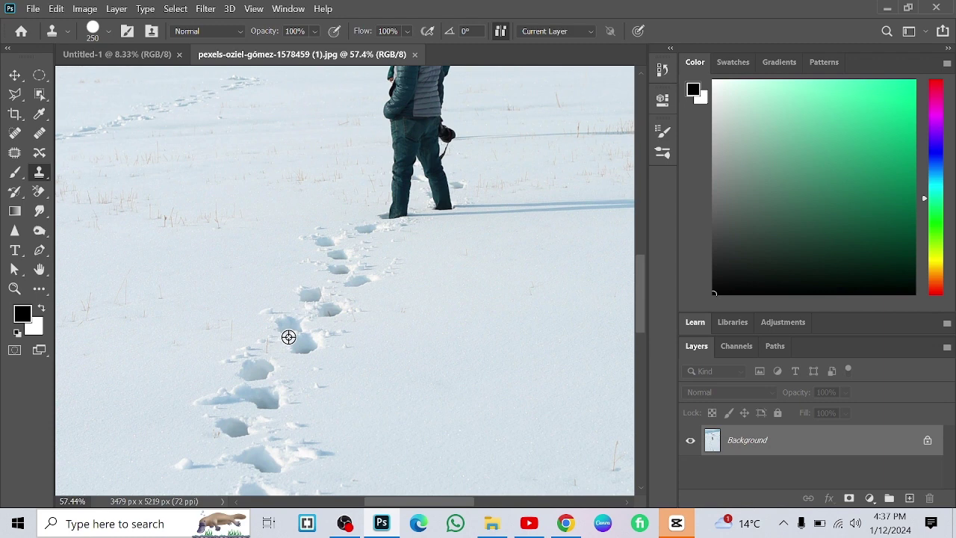
left_click(288, 337, "alt")
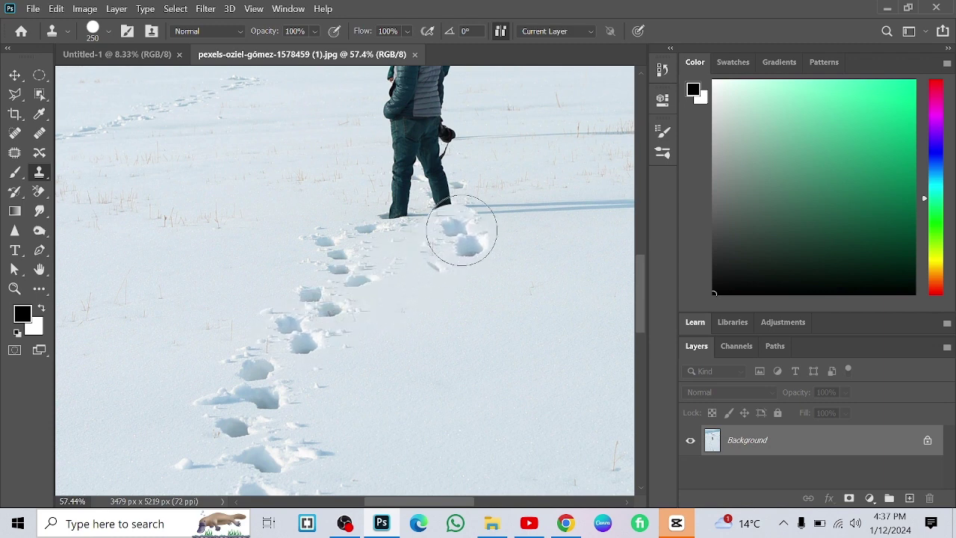
left_click(458, 236)
left_click(436, 276)
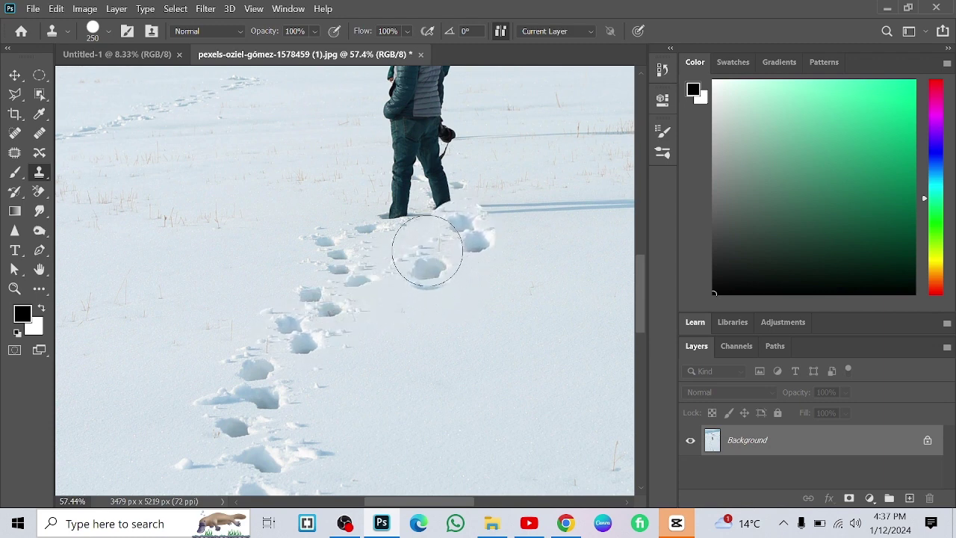
Try cloning another pair of footprints directly below the man's feet, and undo those dabs.
scroll(489, 291, "down", 3)
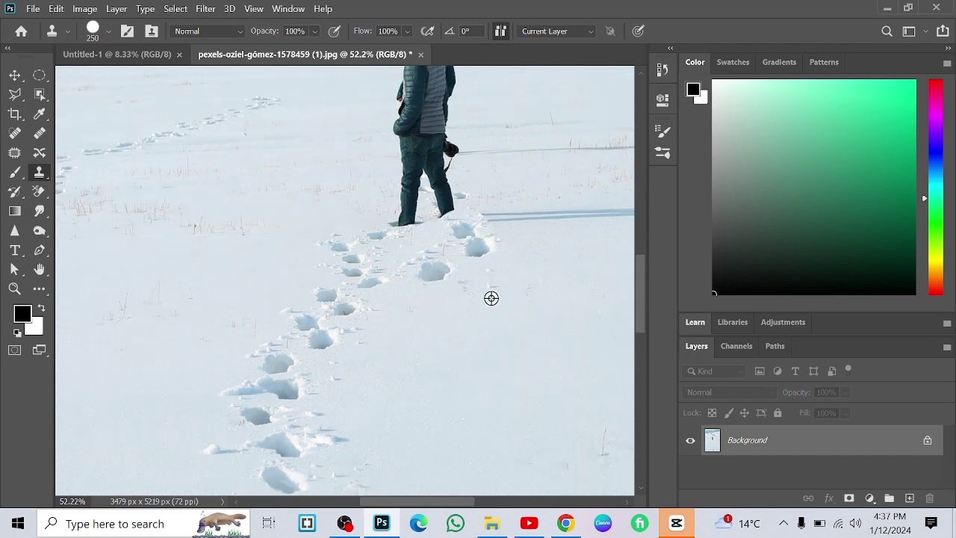
mouse_move(411, 259)
left_mouse_down()
mouse_move(432, 260)
mouse_move(444, 305)
mouse_move(433, 299)
mouse_move(452, 273)
left_mouse_up()
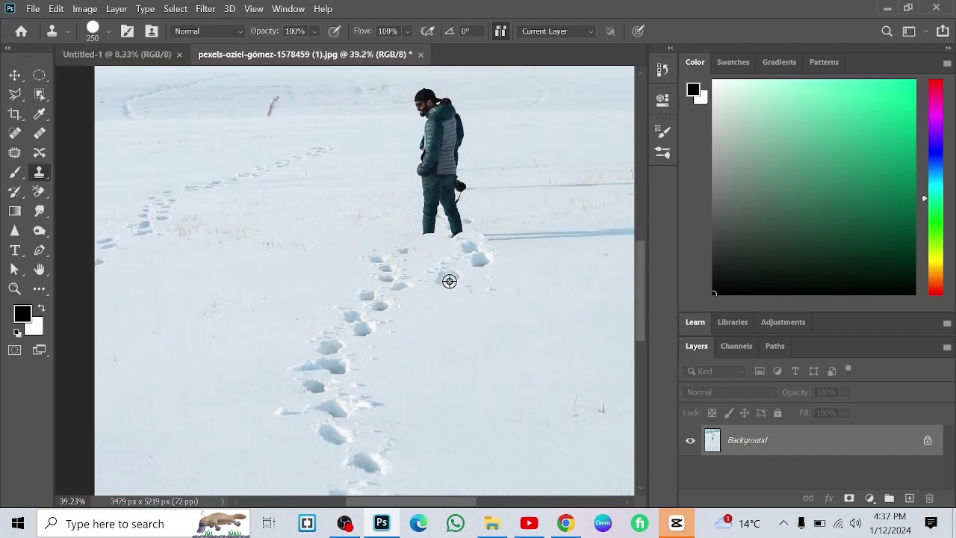
left_click(448, 279, "alt")
left_click(424, 263)
left_click(443, 251)
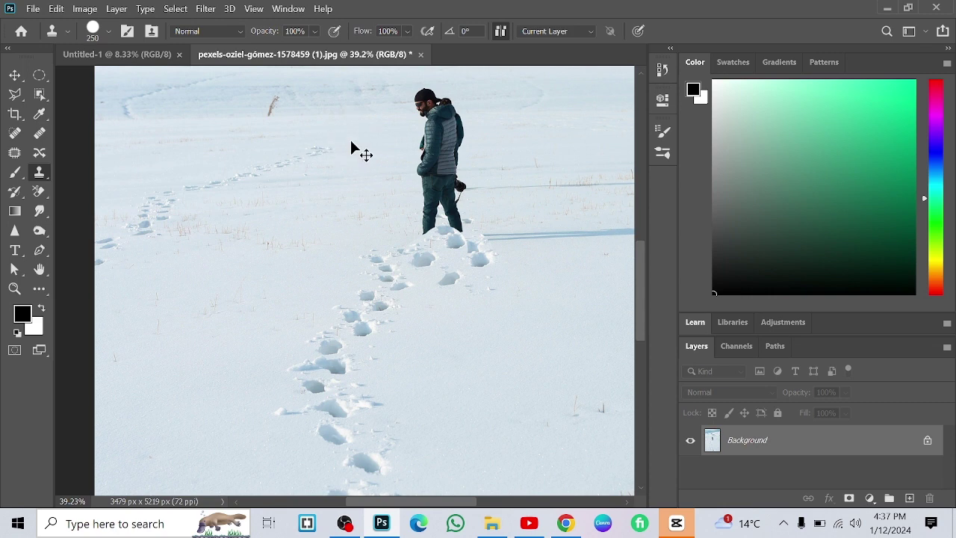
key("ctrl+z")
key("ctrl+z")
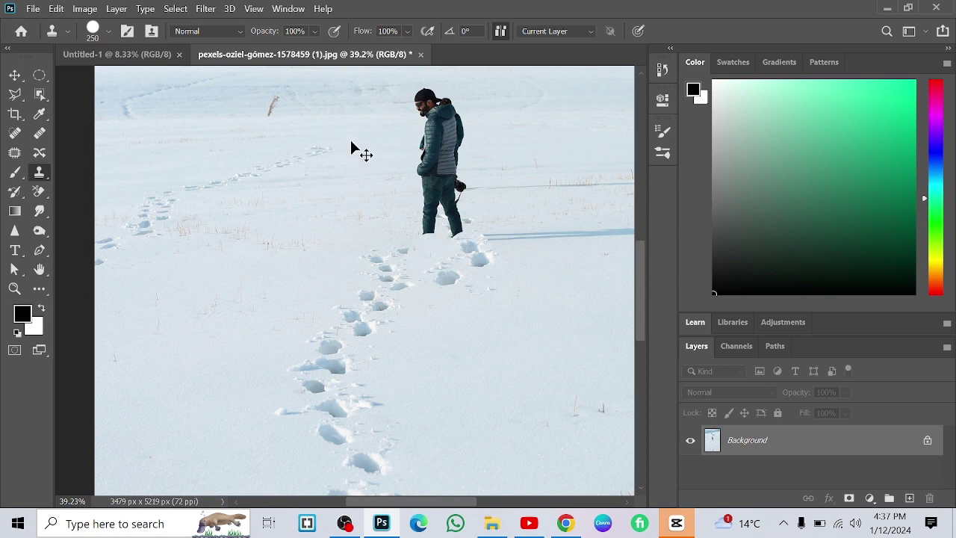
Set the Clone Stamp blend mode to Multiply and clone a patch of footprints just below the man's feet.
left_click(216, 30)
left_click(216, 30)
left_click(109, 33)
left_click(110, 34)
left_click(214, 34)
left_click(219, 101)
left_click_drag(418, 254, 439, 258)
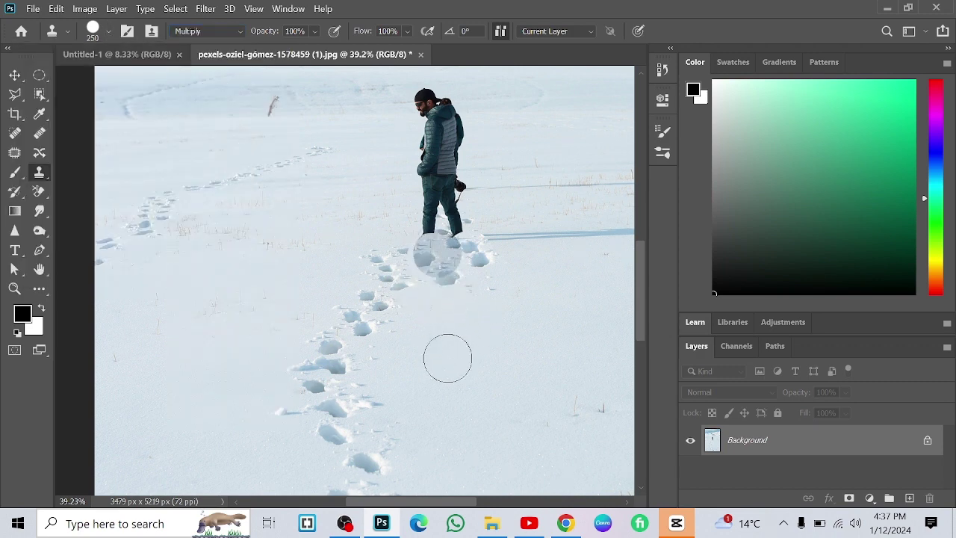
Stamp two more Multiply patches along the left side of the footprint trail and undo any extra dab.
scroll(392, 280, "down", 3)
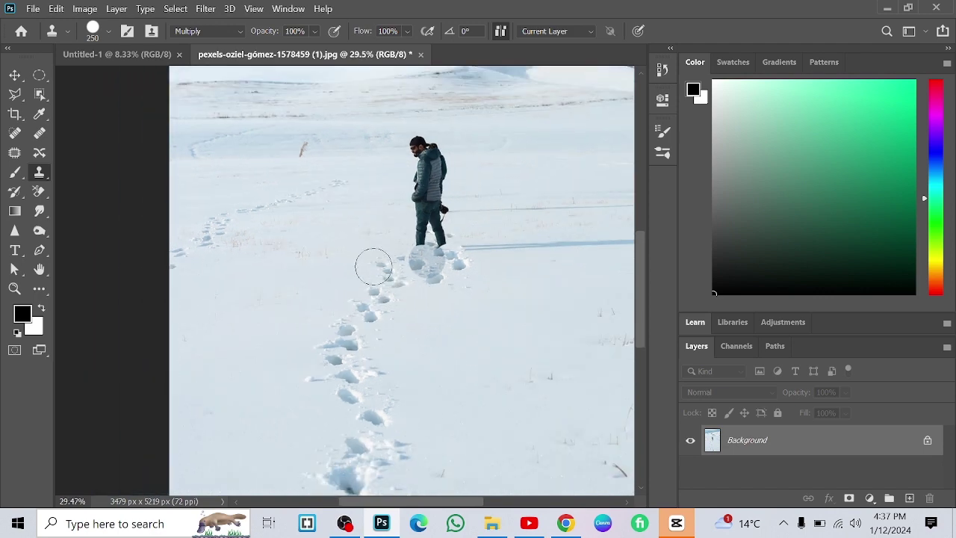
left_click(336, 310)
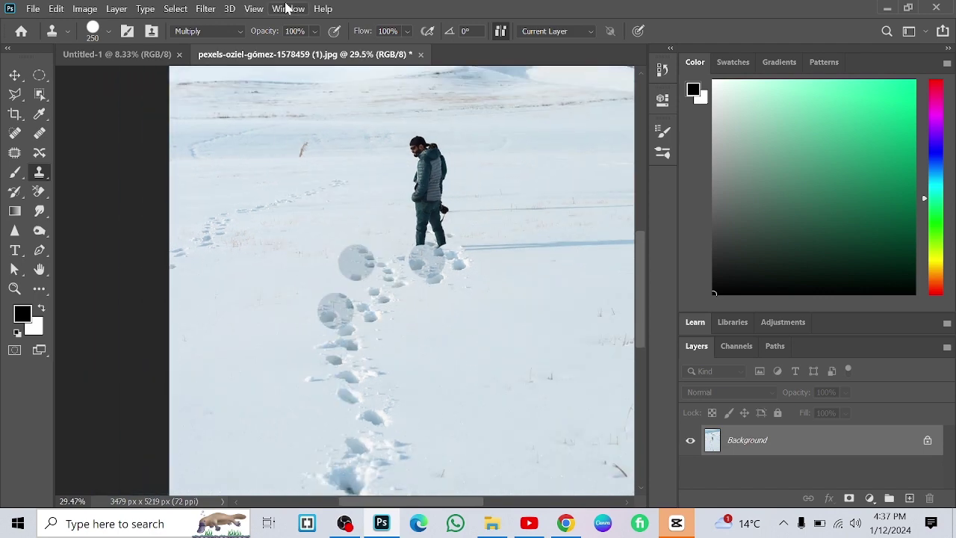
left_click(324, 252)
key("ctrl+z")
Try the Lighter Color blend mode, lower the Clone Stamp opacity to 34% and resample a footprint farther down the trail.
left_click(228, 34)
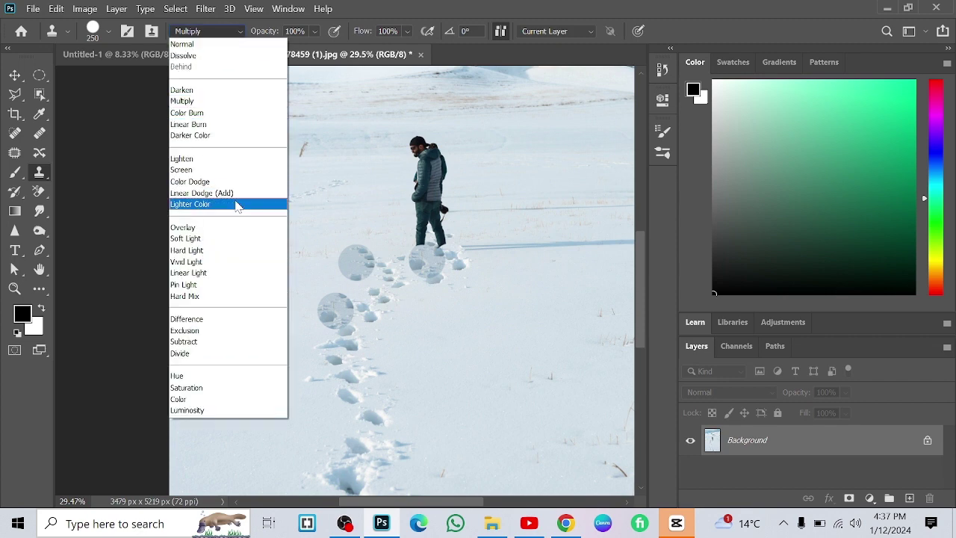
left_click(235, 204)
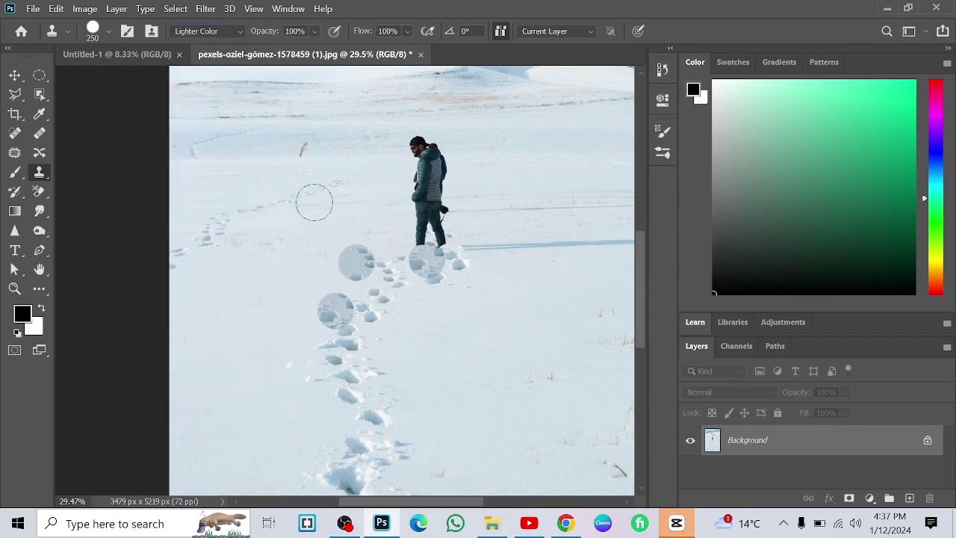
key("z")
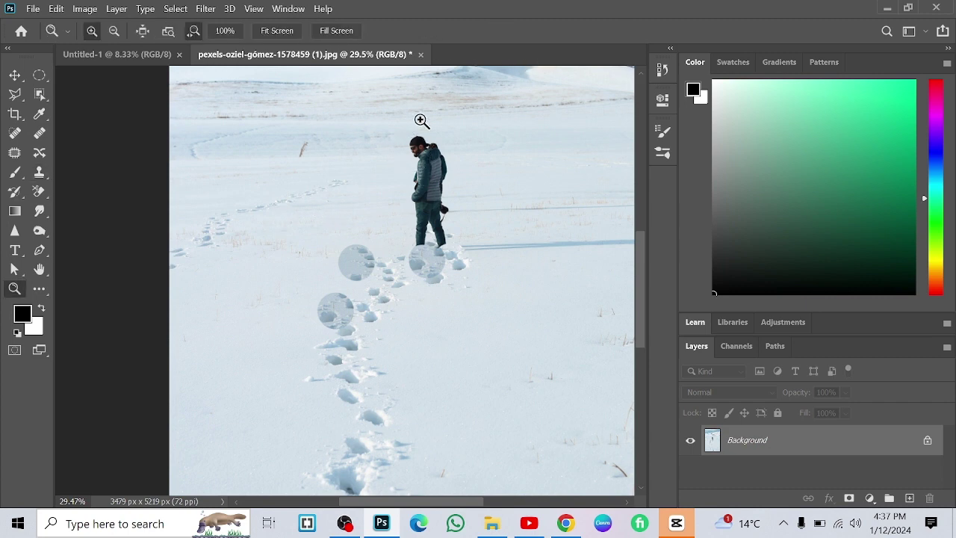
left_click(40, 172)
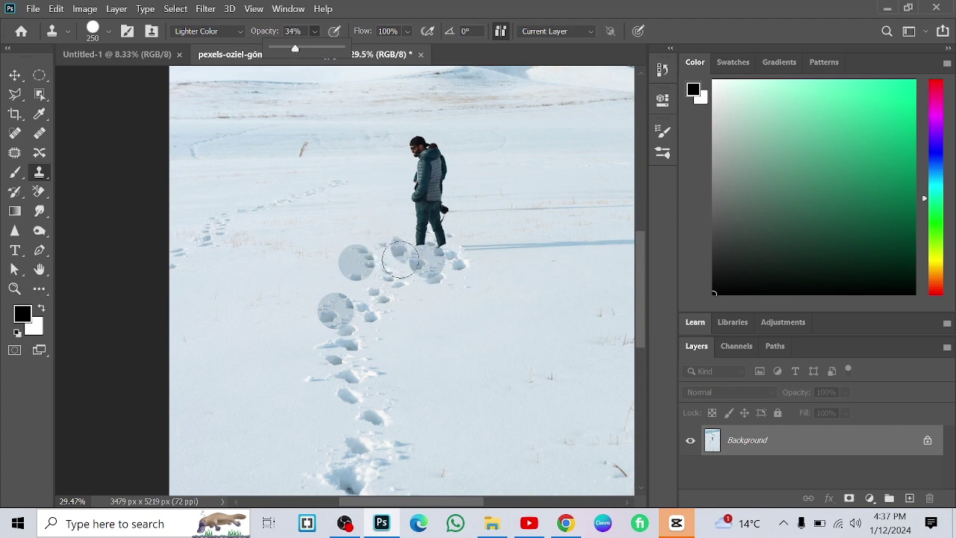
left_click(344, 383, "alt")
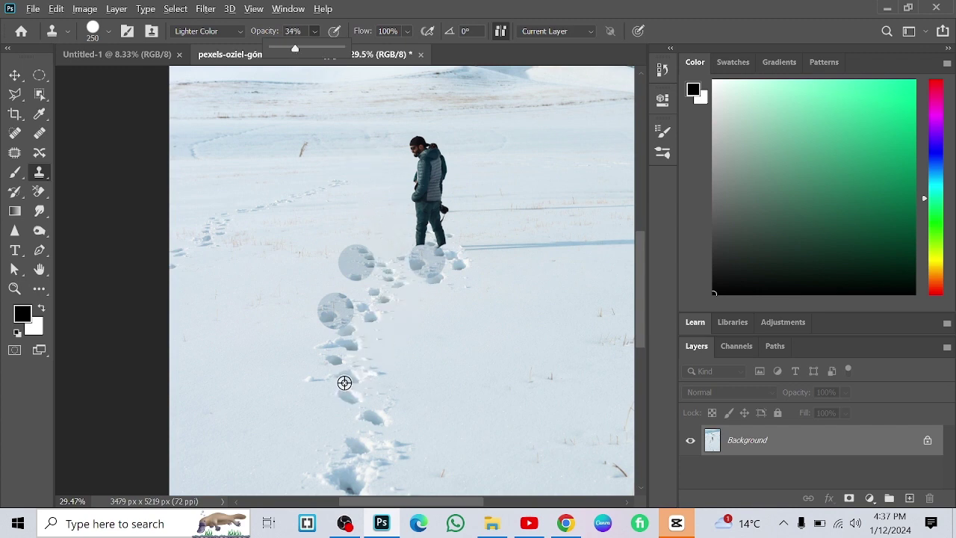
left_click(338, 356, "alt")
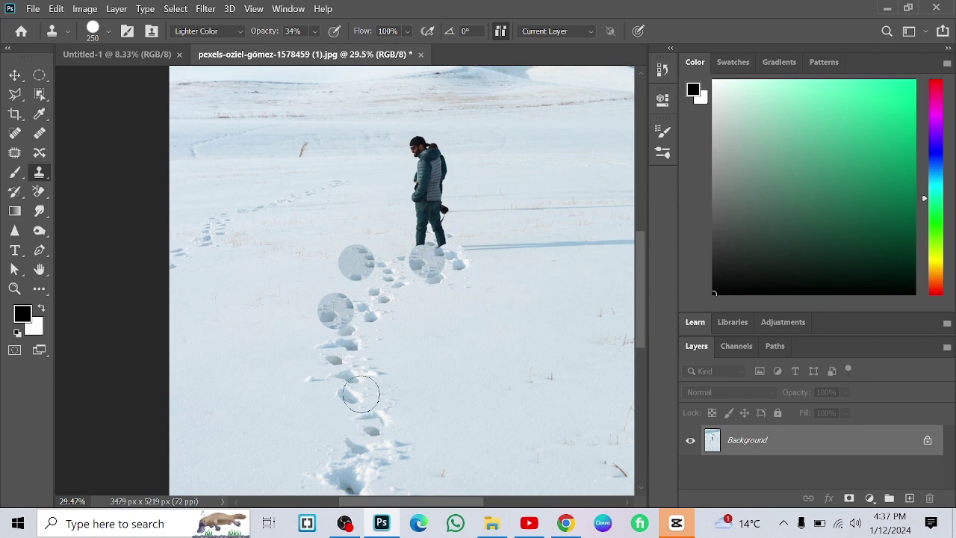
Return the blend mode to Normal and clone faint footprints onto the snow beside the man's legs at 34% opacity.
left_click(227, 31)
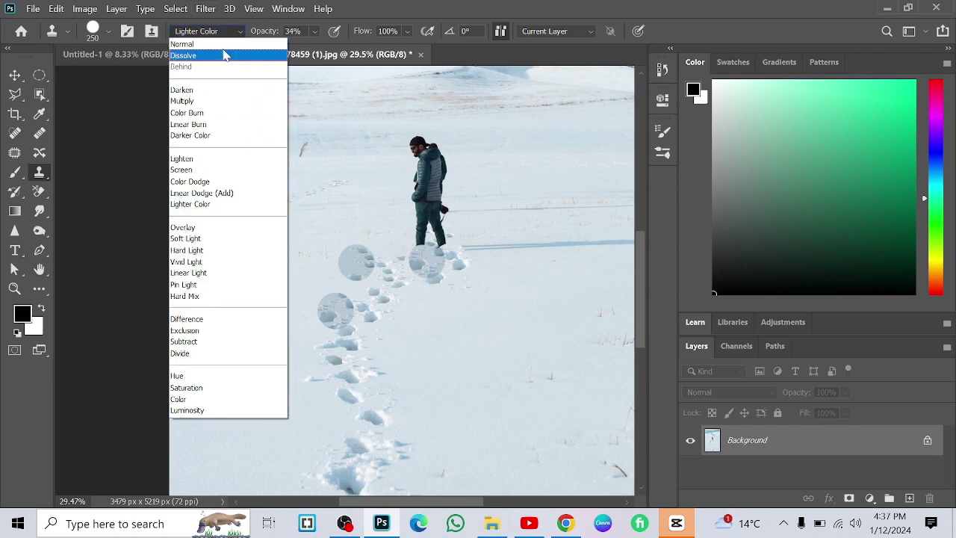
left_click(185, 44)
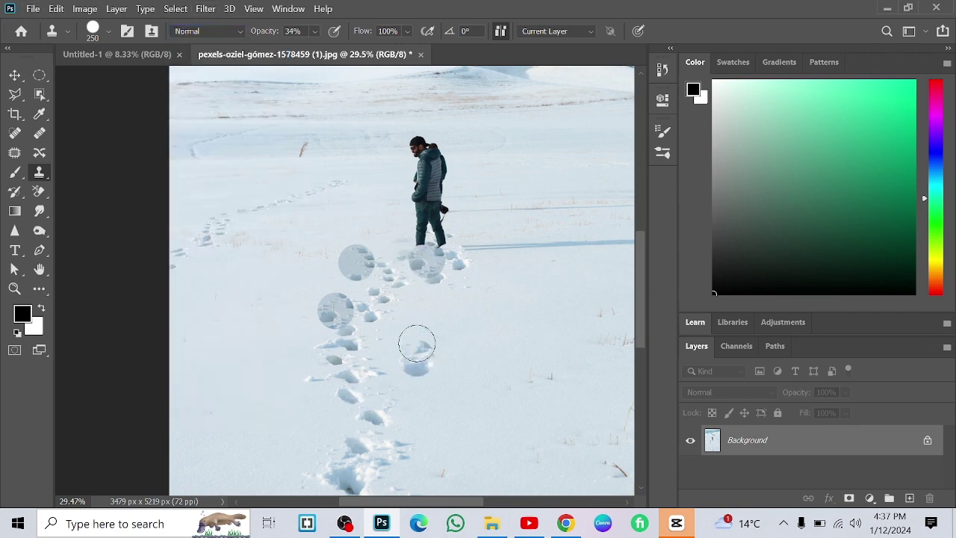
scroll(419, 265, "up", 2)
scroll(418, 265, "up", 3)
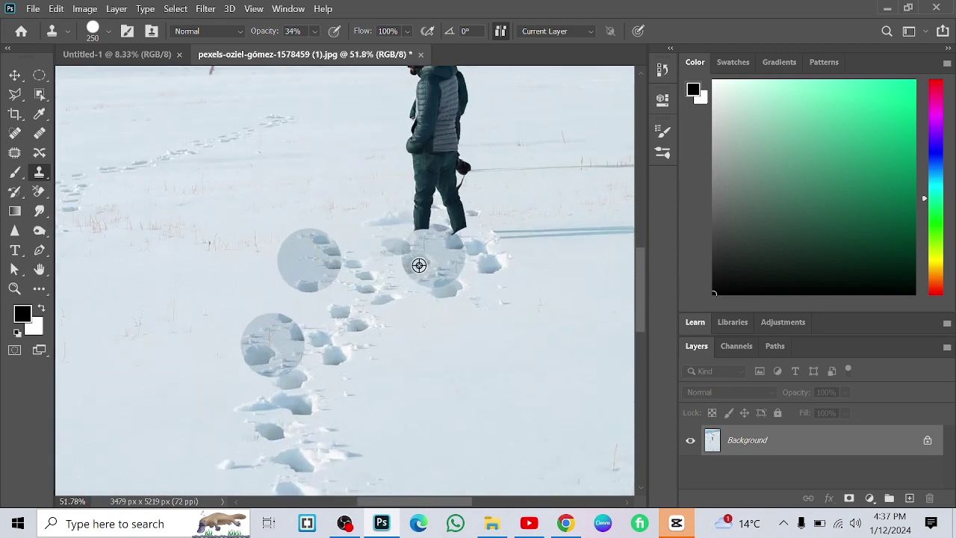
mouse_move(365, 238)
left_mouse_down()
mouse_move(367, 203)
mouse_move(351, 342)
mouse_move(354, 151)
mouse_move(341, 193)
left_mouse_up()
scroll(347, 258, "down", 6)
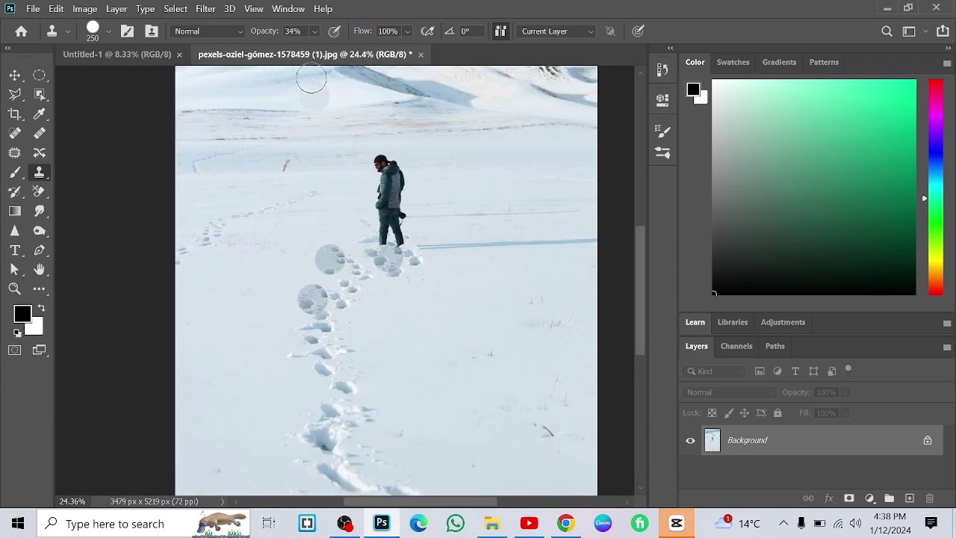
Set the opacity to 100% and the flow to 26%, and clone footprints onto the clean snow right of the trail.
left_click(315, 30)
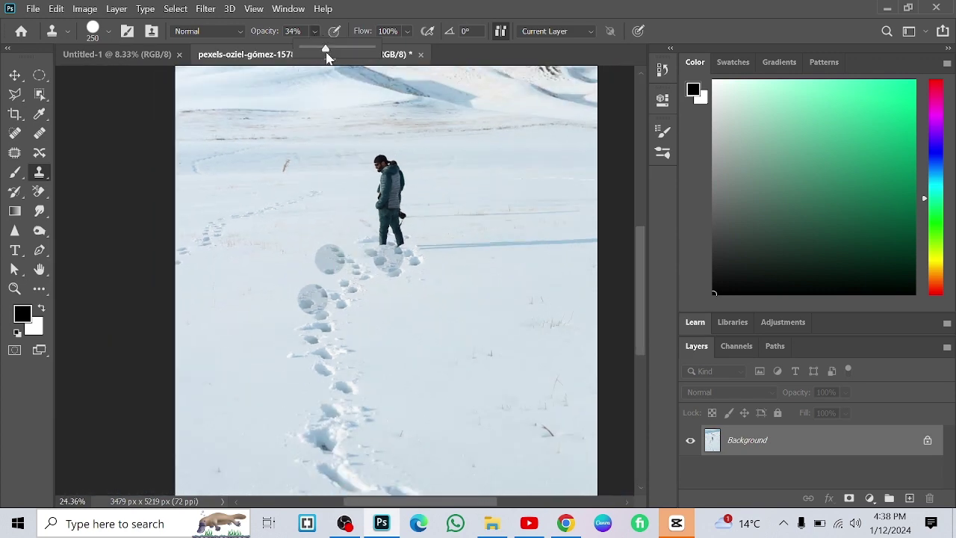
left_click(407, 31)
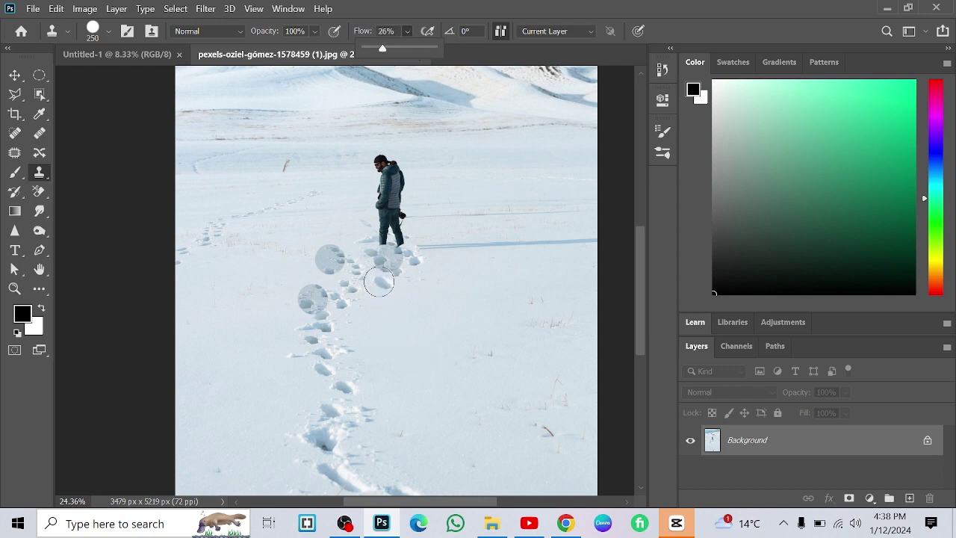
left_click(380, 280)
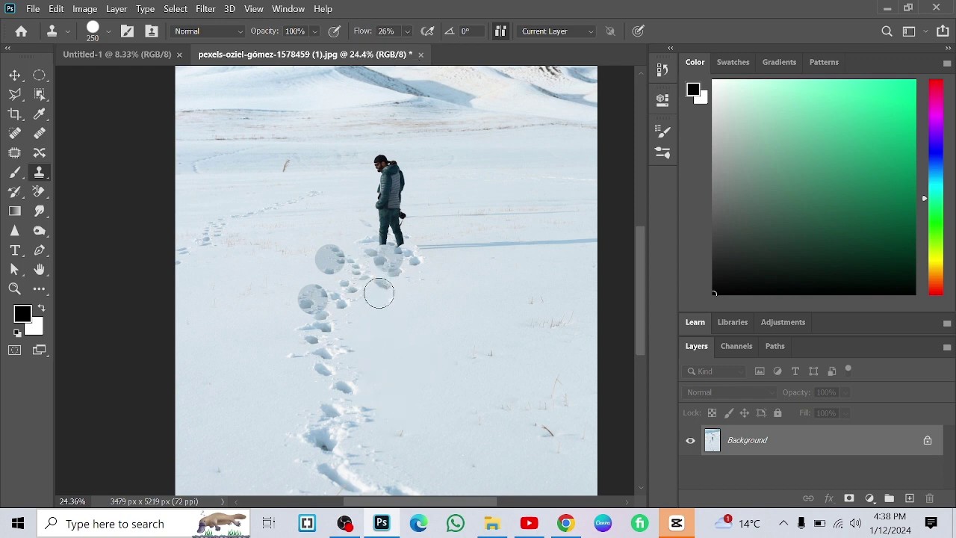
left_click(377, 348)
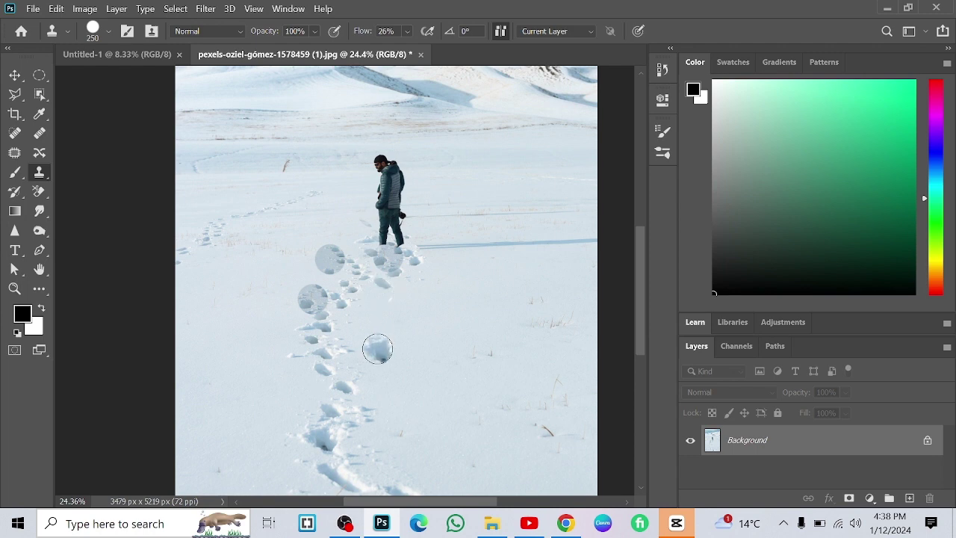
scroll(377, 349, "up", 6)
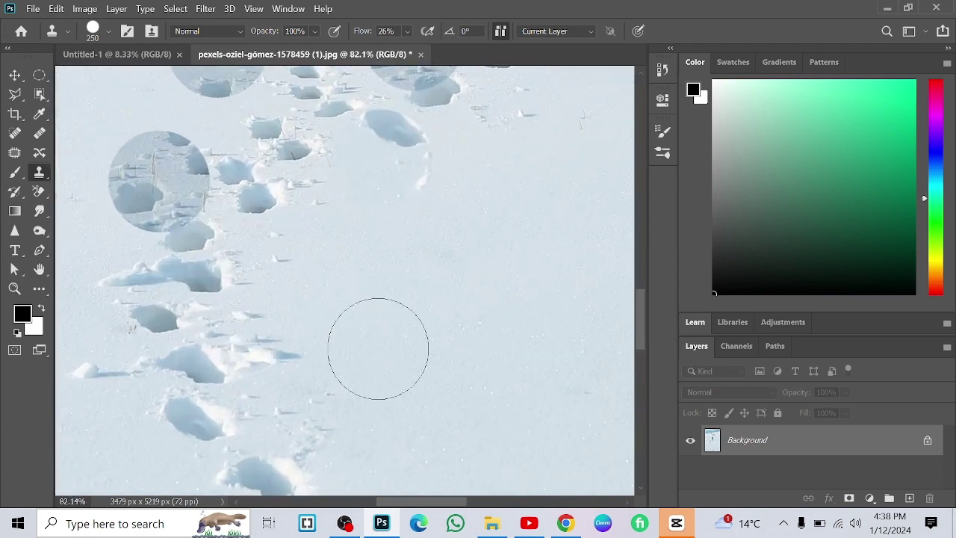
left_click_drag(386, 232, 376, 204)
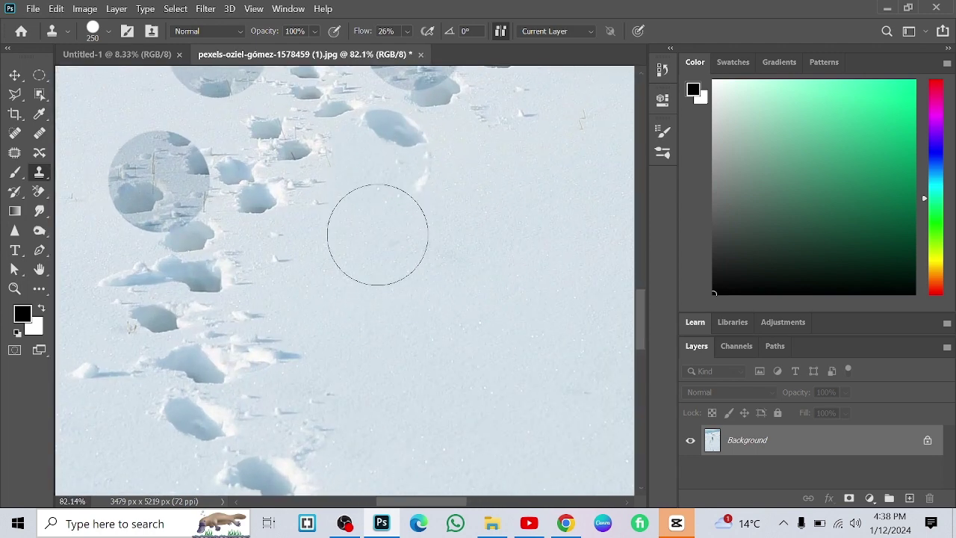
scroll(383, 393, "down", 2)
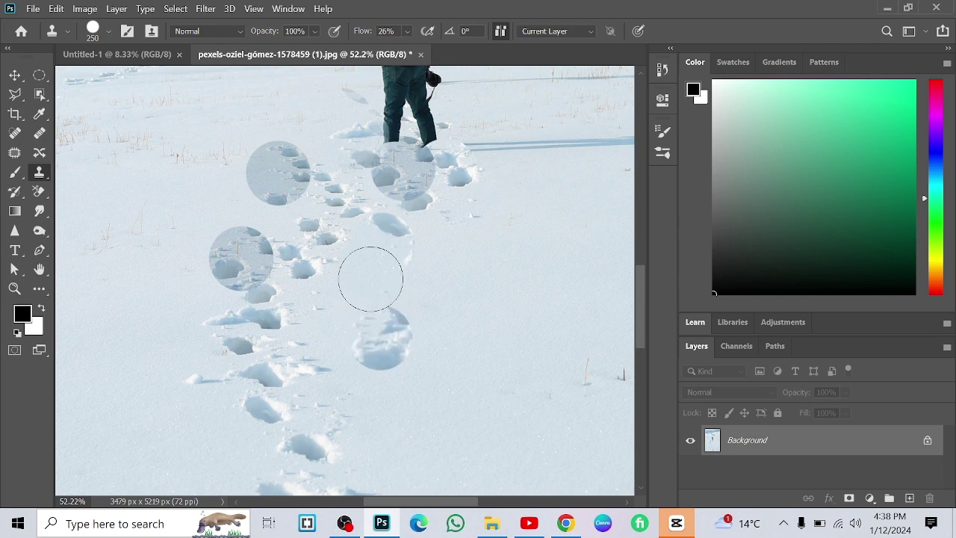
Undo the cloned footprints on the clean snow, set the Clone Stamp to sample All Layers and resample the snow beside the trail.
left_click(371, 117)
key("ctrl+z")
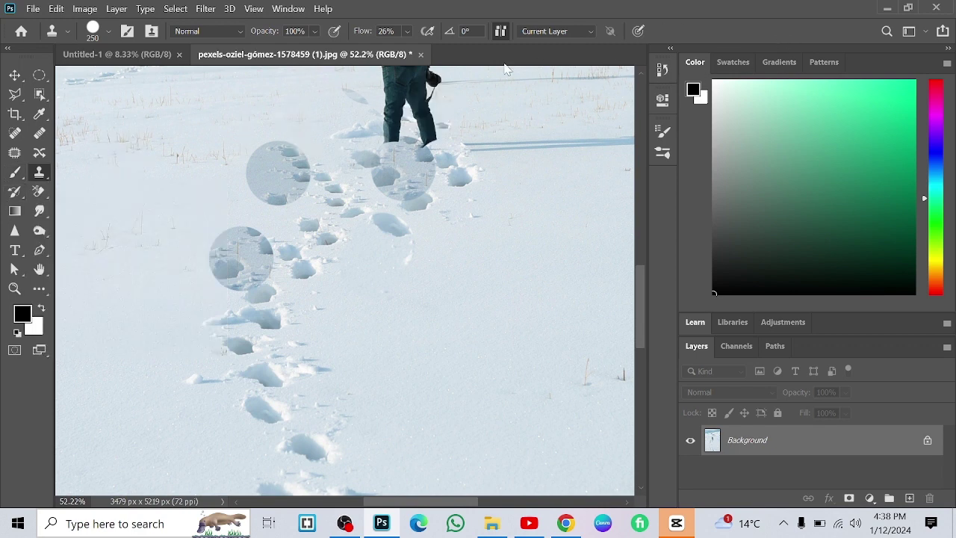
left_click(534, 32)
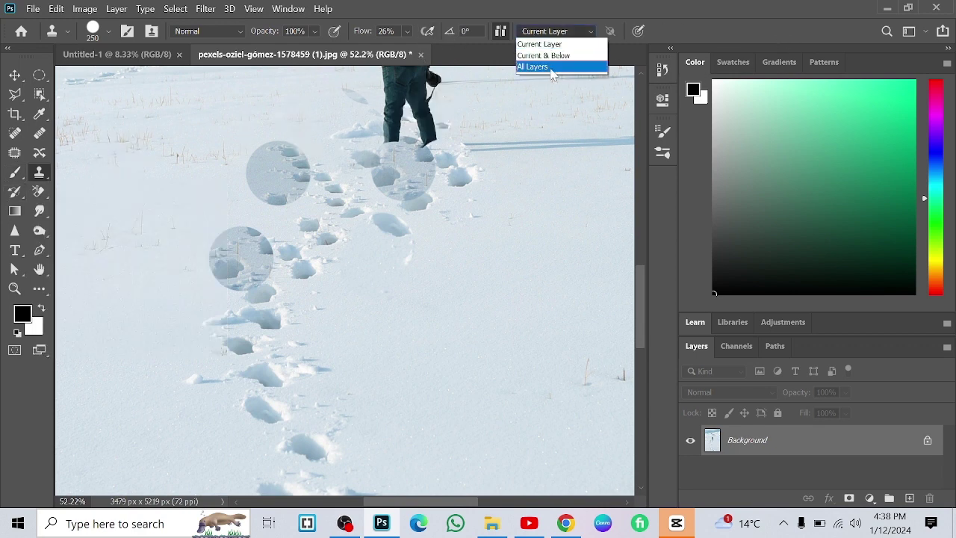
left_click(533, 66)
left_click(357, 259, "alt")
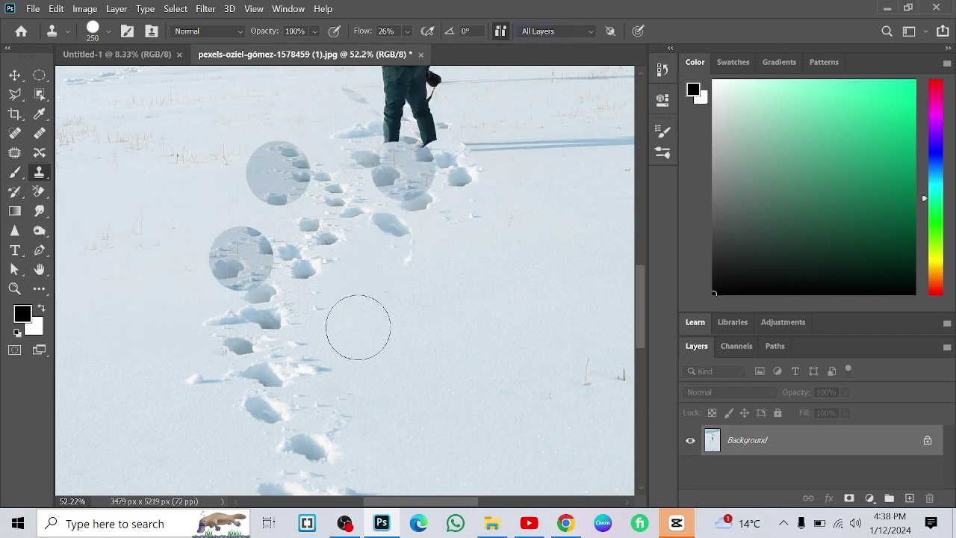
scroll(363, 318, "down", 3)
scroll(362, 317, "down", 5)
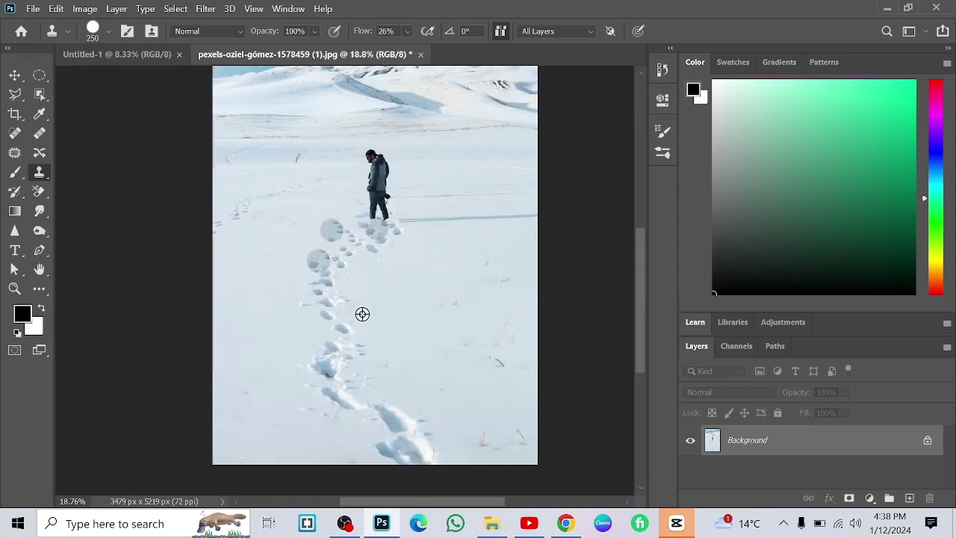
scroll(361, 310, "up", 3)
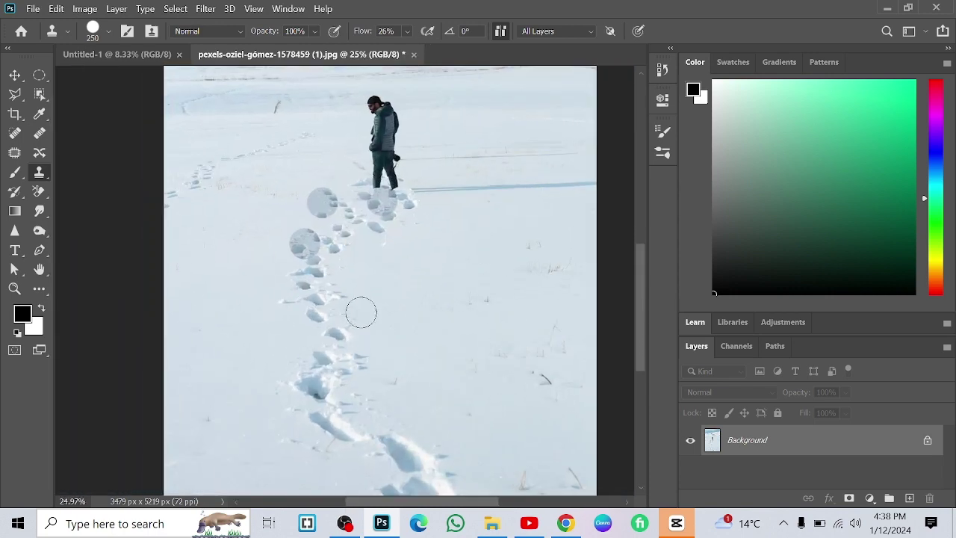
Switch to the Pattern Stamp tool to look at its options, and return to the Clone Stamp tool.
right_click(44, 177)
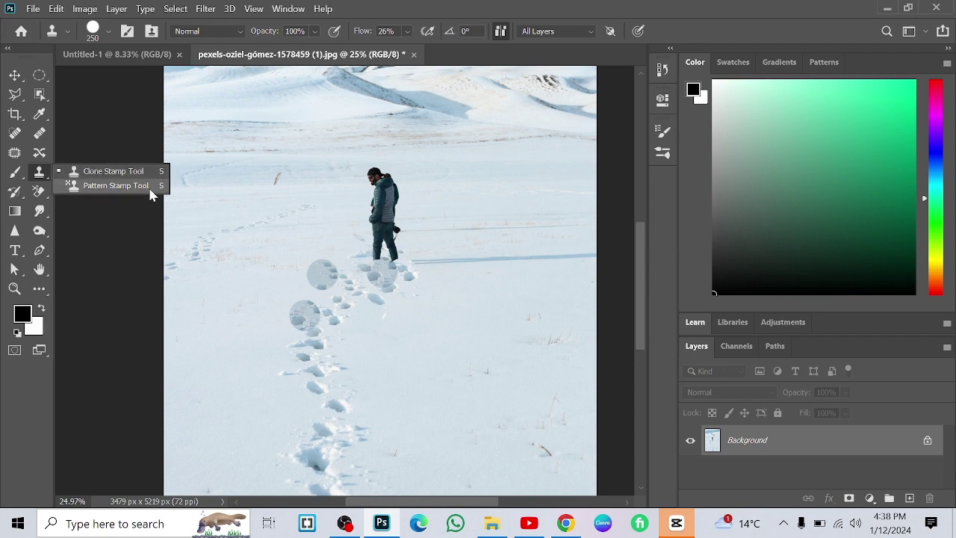
left_click(116, 185)
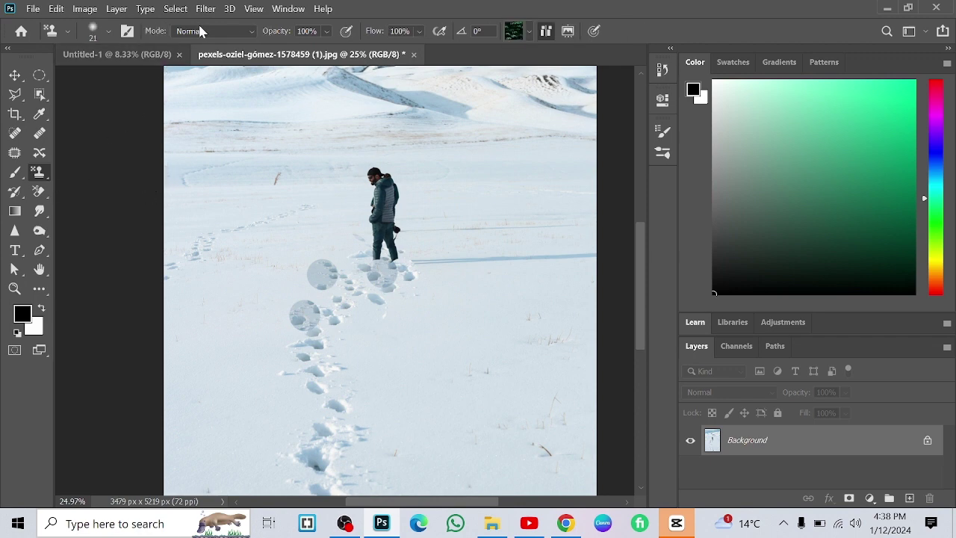
left_click(201, 30)
left_click(86, 167)
right_click(39, 173)
left_click(79, 168)
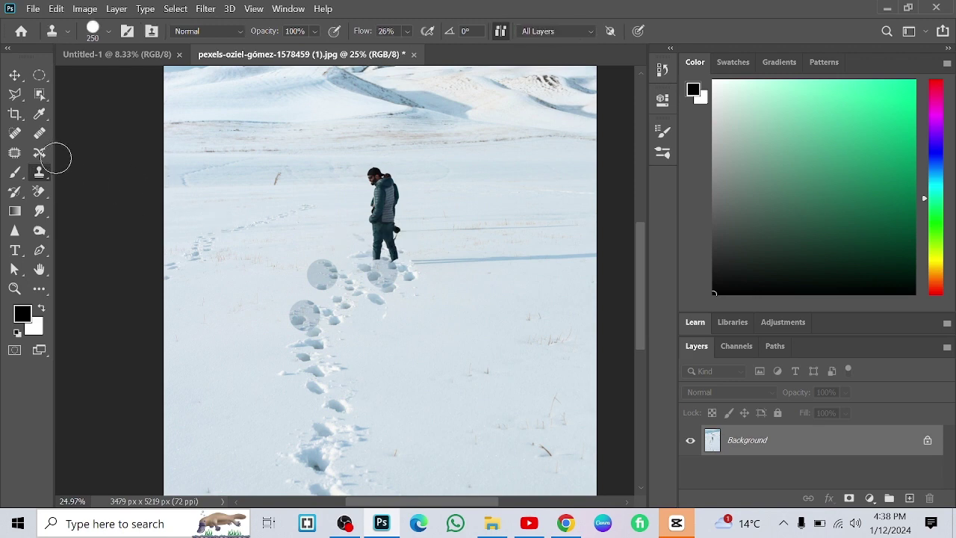
left_click(40, 154)
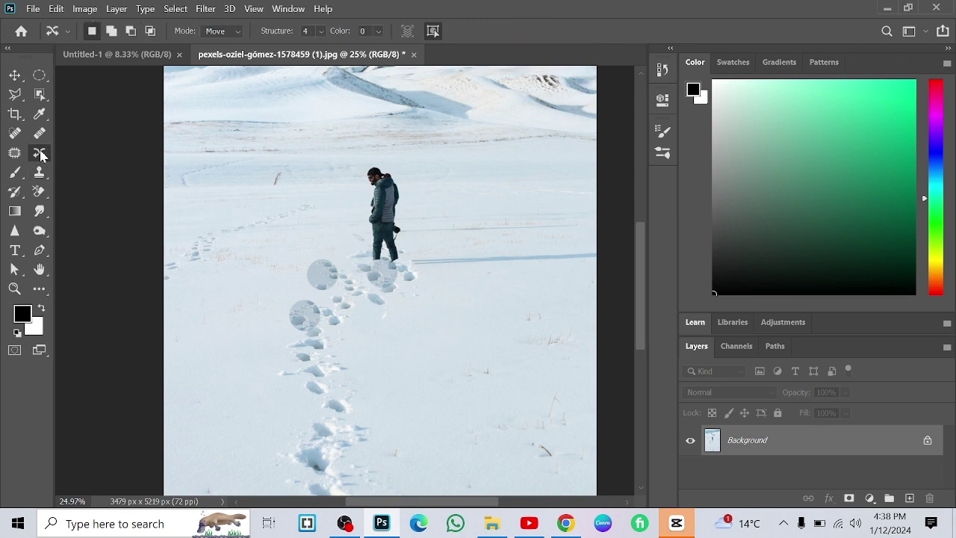
left_click(47, 174)
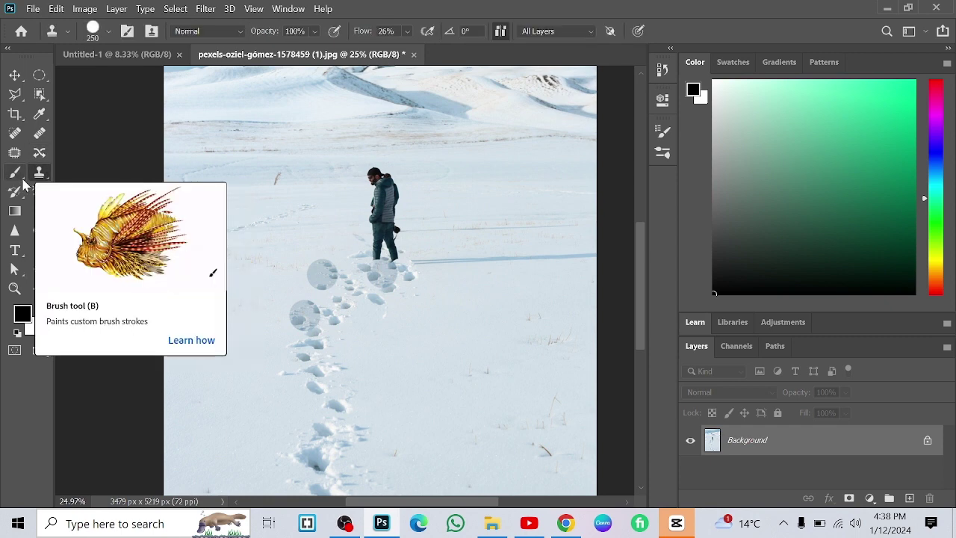
left_click(13, 175)
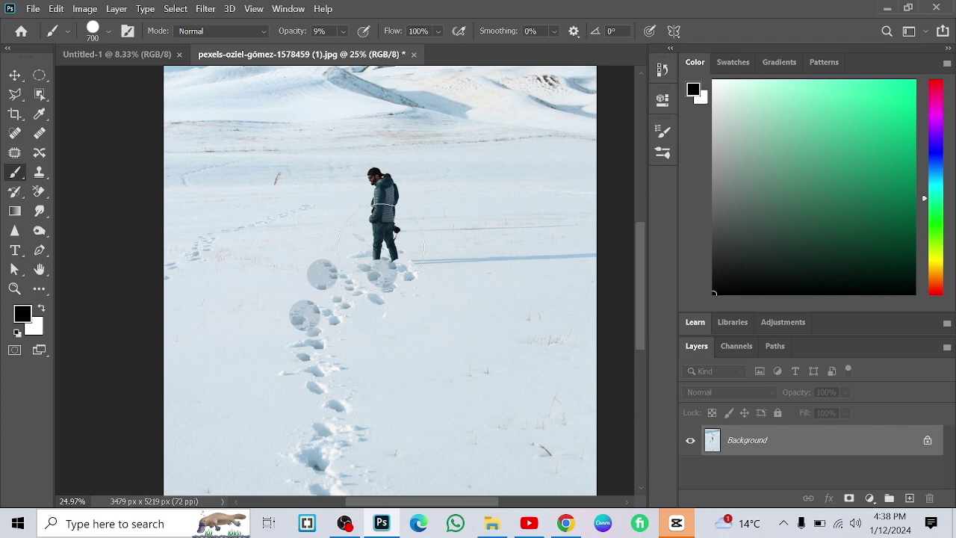
scroll(321, 298, "down", 3)
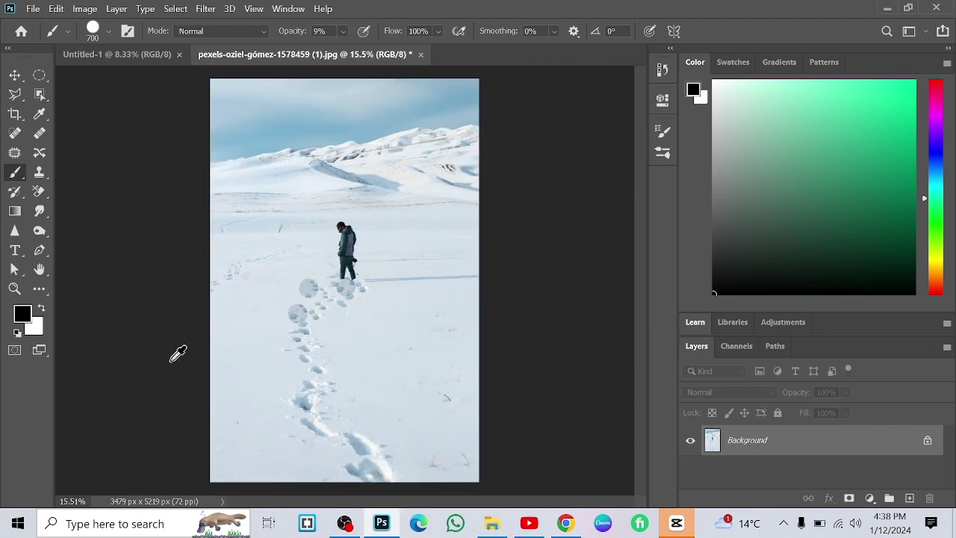
scroll(329, 360, "up", 2)
Outline a patch of trail footprints with the Content-Aware Move tool, relocate it just below the man's feet and apply the move.
left_click(39, 153)
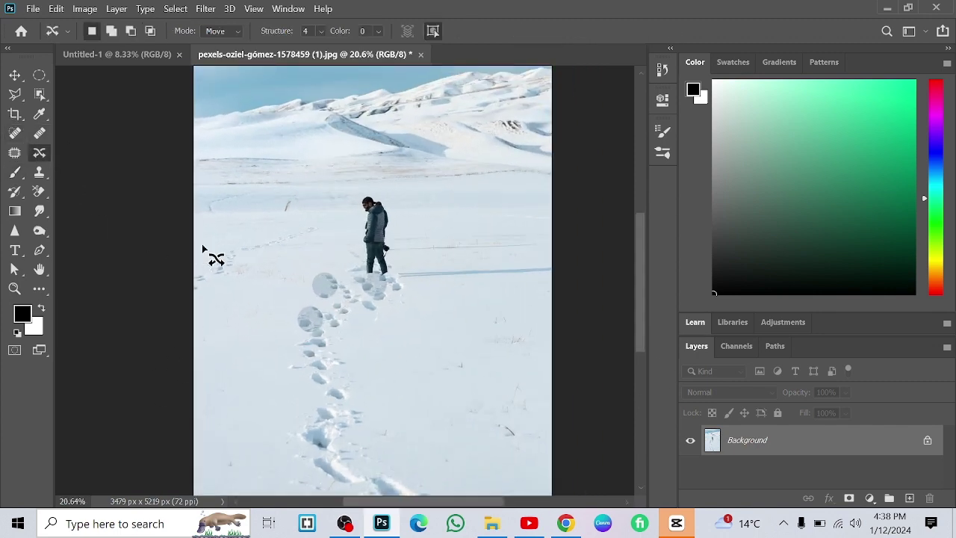
scroll(412, 357, "up", 1)
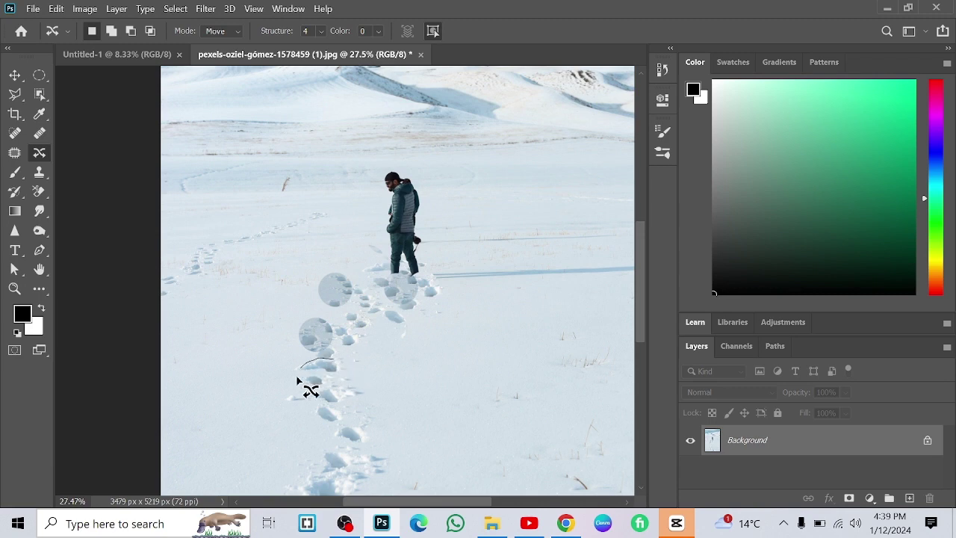
mouse_move(328, 360)
left_mouse_down()
mouse_move(404, 281)
mouse_move(401, 291)
mouse_move(341, 287)
left_mouse_up()
scroll(366, 367, "down", 3)
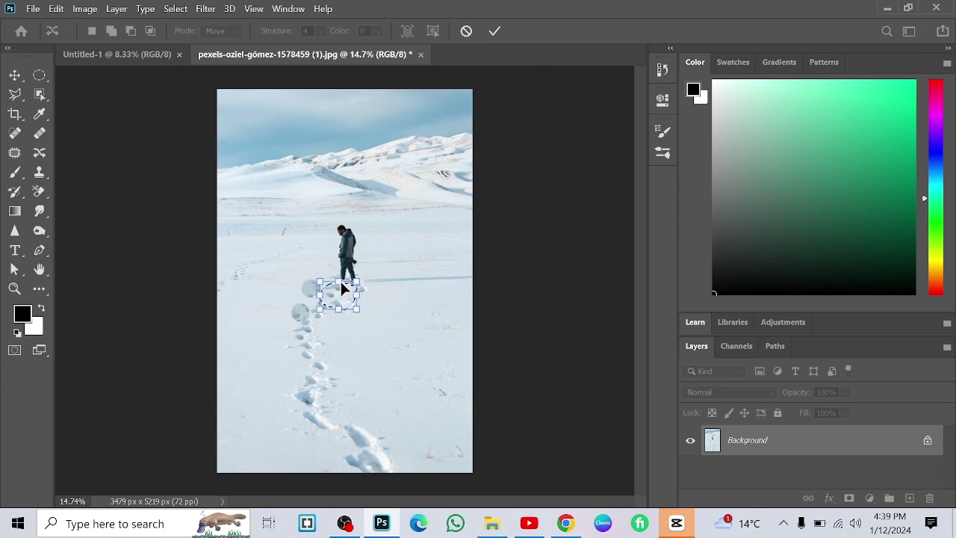
left_click(496, 30)
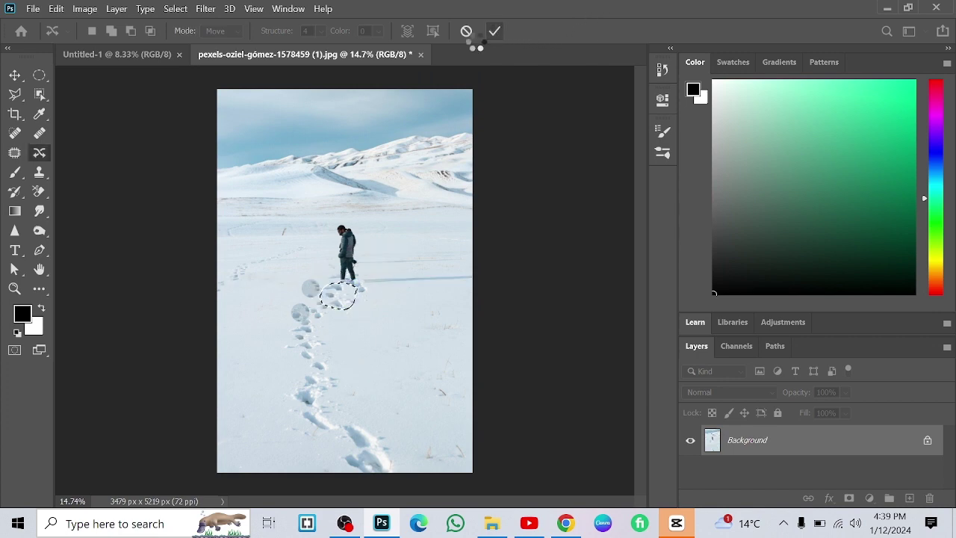